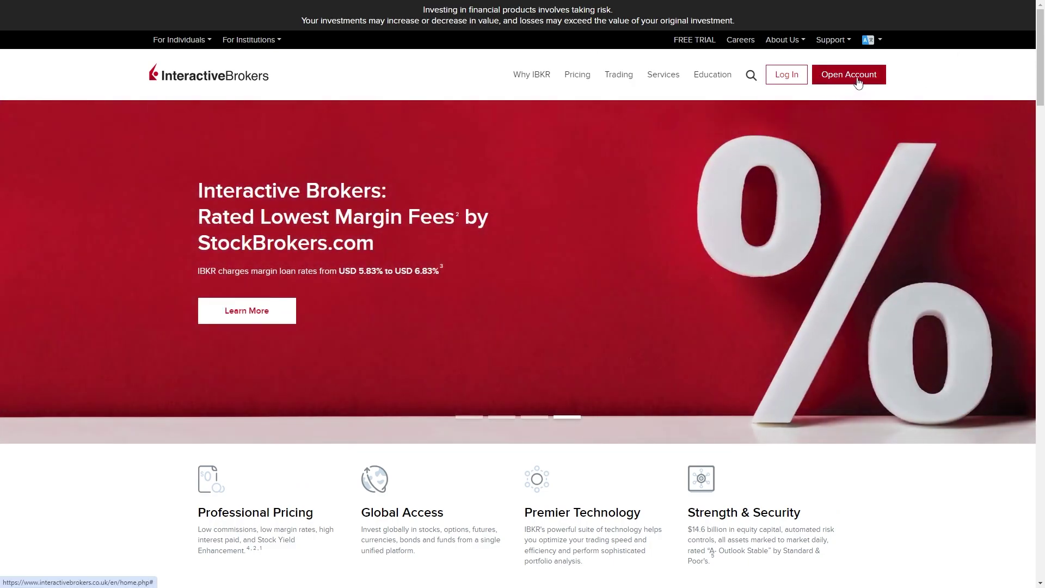
Step: Bring up the account-opening choices from Open Account in the top bar
{"action": "left_click", "coordinate": [857, 82]}
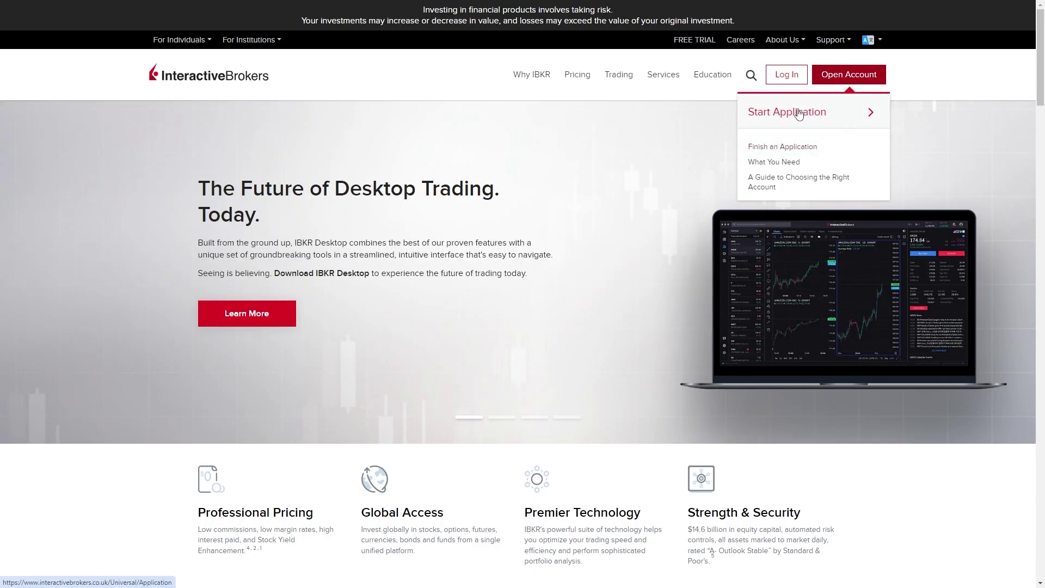
Step: Begin a new application and fill in the email, username and password fields
{"action": "left_click", "coordinate": [848, 112]}
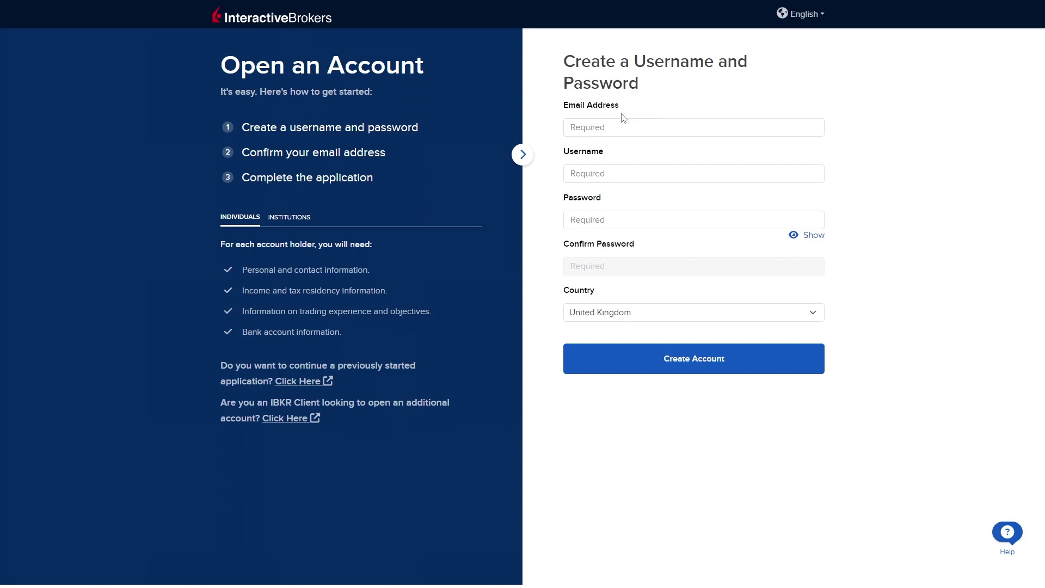
{"action": "left_click", "coordinate": [632, 129]}
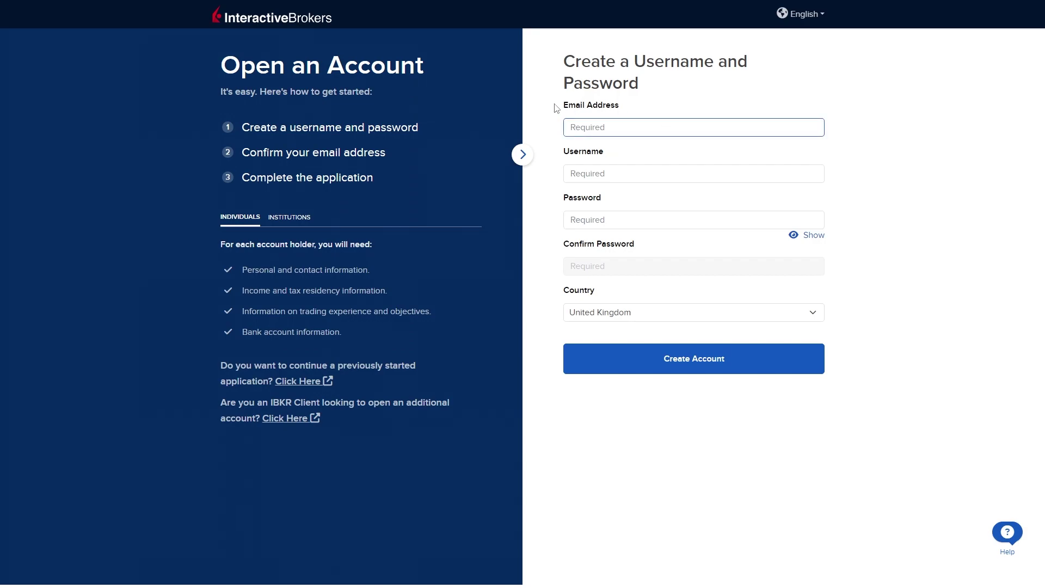
{"action": "left_click", "coordinate": [508, 135]}
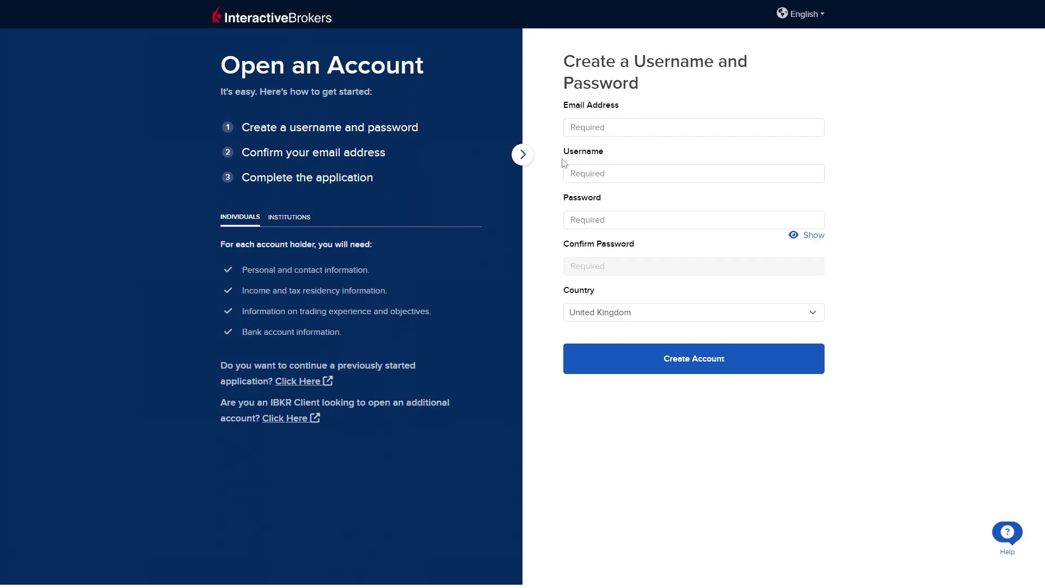
{"action": "left_click", "coordinate": [597, 220]}
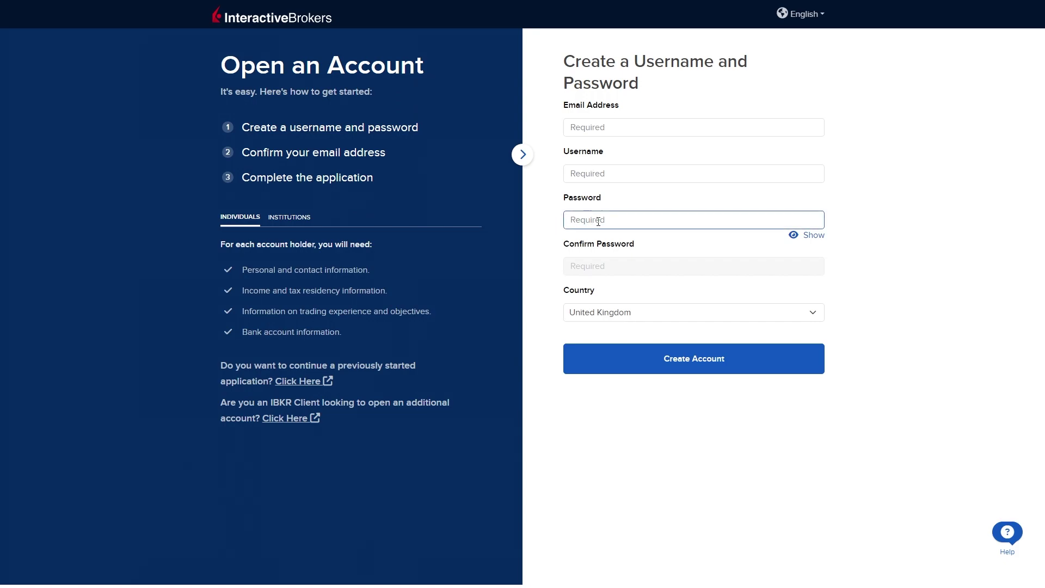
{"action": "left_click_drag", "start_coordinate": [553, 245], "coordinate": [645, 251]}
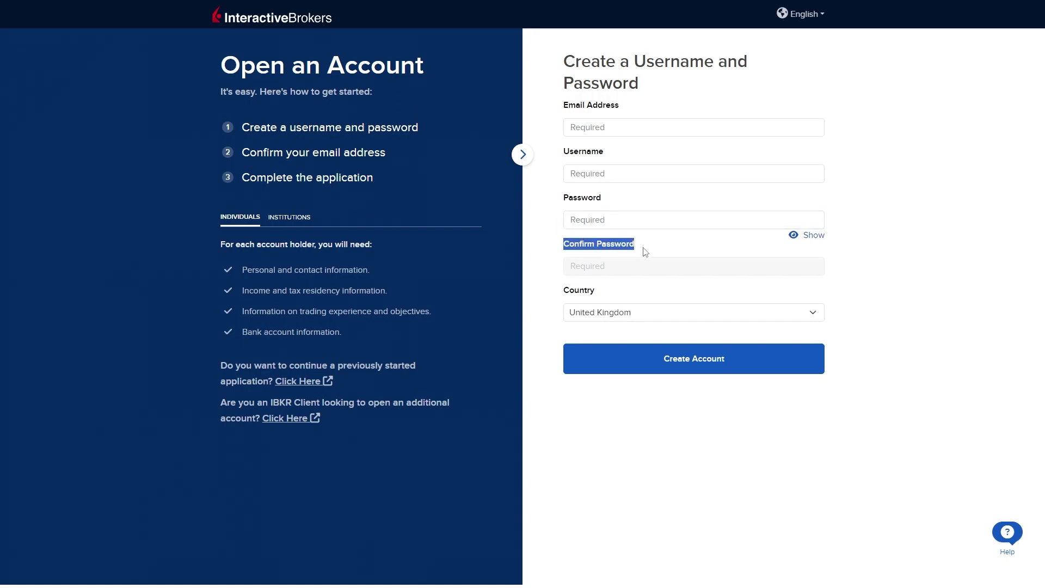
{"action": "left_click", "coordinate": [646, 252]}
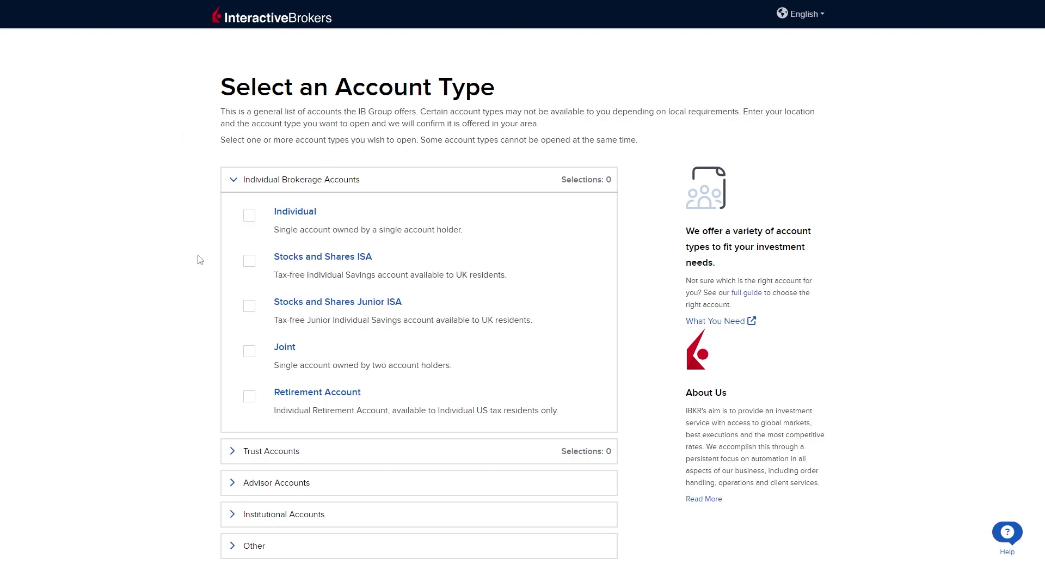
Step: Tick Individual, look through the Trust and Advisor account sections, then reopen Individual
{"action": "left_click", "coordinate": [245, 216]}
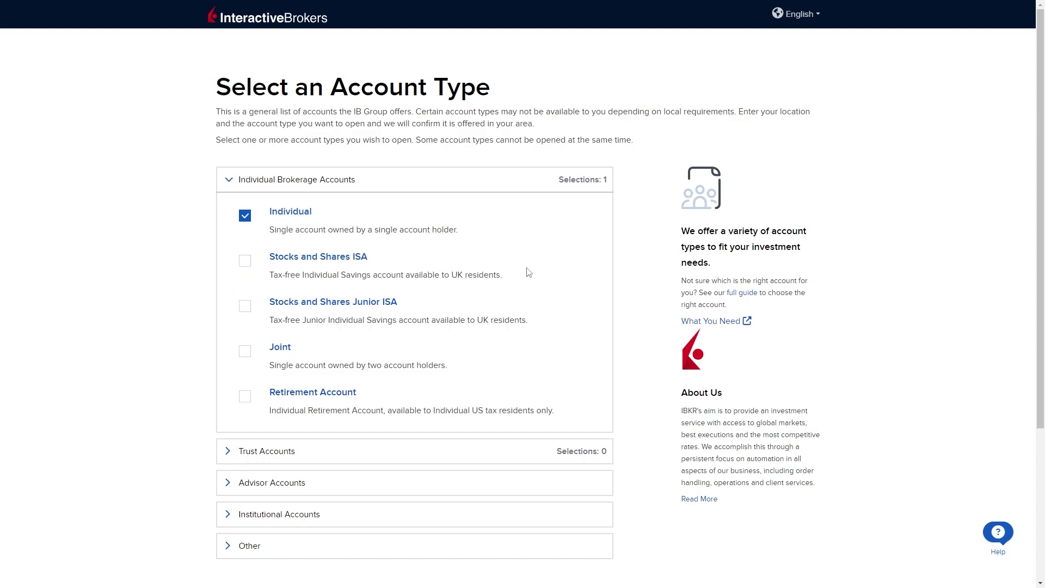
{"action": "left_click", "coordinate": [254, 456]}
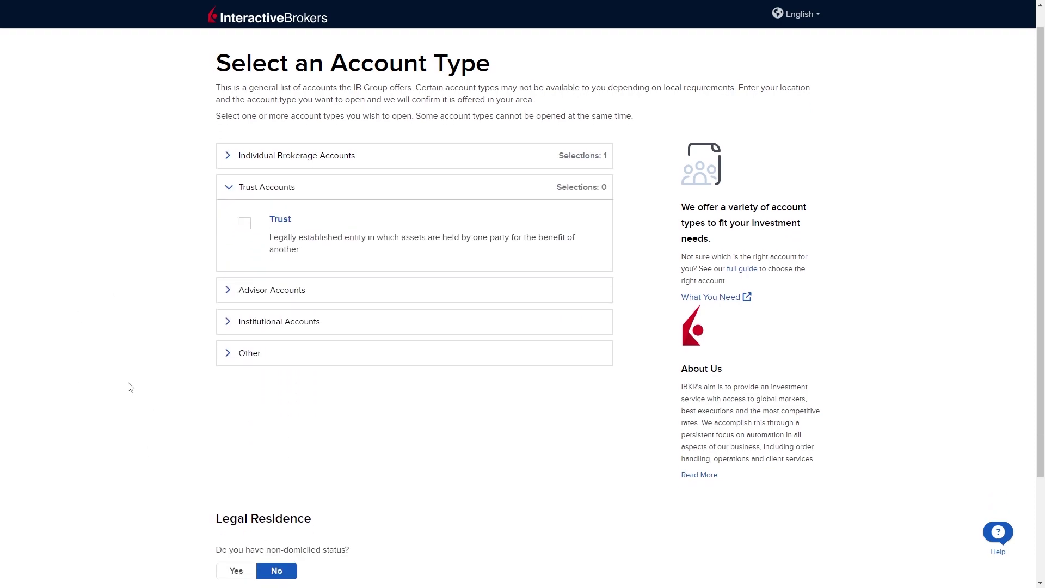
{"action": "scroll", "coordinate": [210, 191], "scroll_direction": "down", "scroll_amount": 2}
{"action": "scroll", "coordinate": [371, 367], "scroll_direction": "up", "scroll_amount": 2}
{"action": "left_click", "coordinate": [280, 313]}
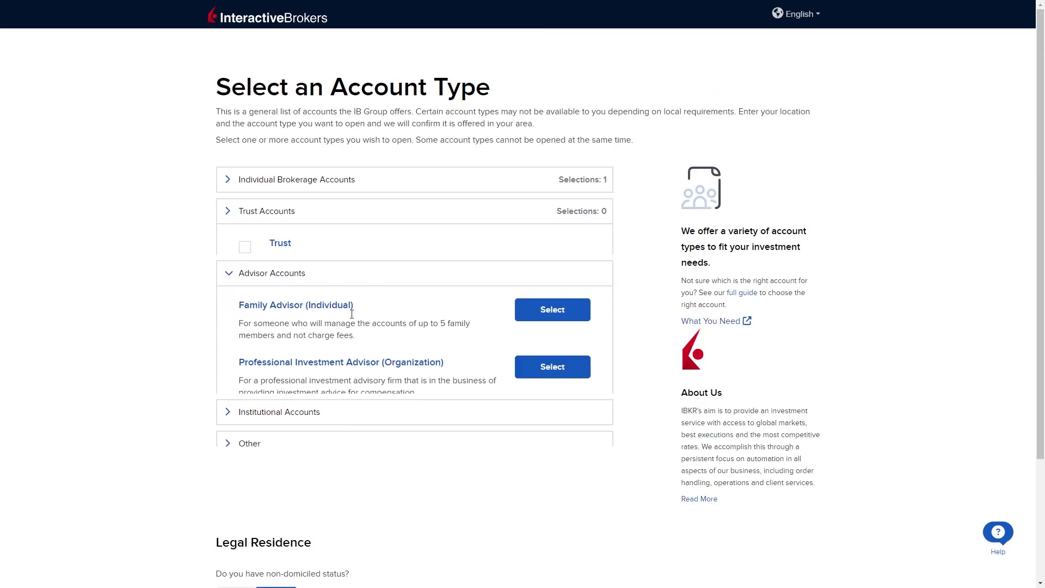
{"action": "left_click", "coordinate": [243, 180]}
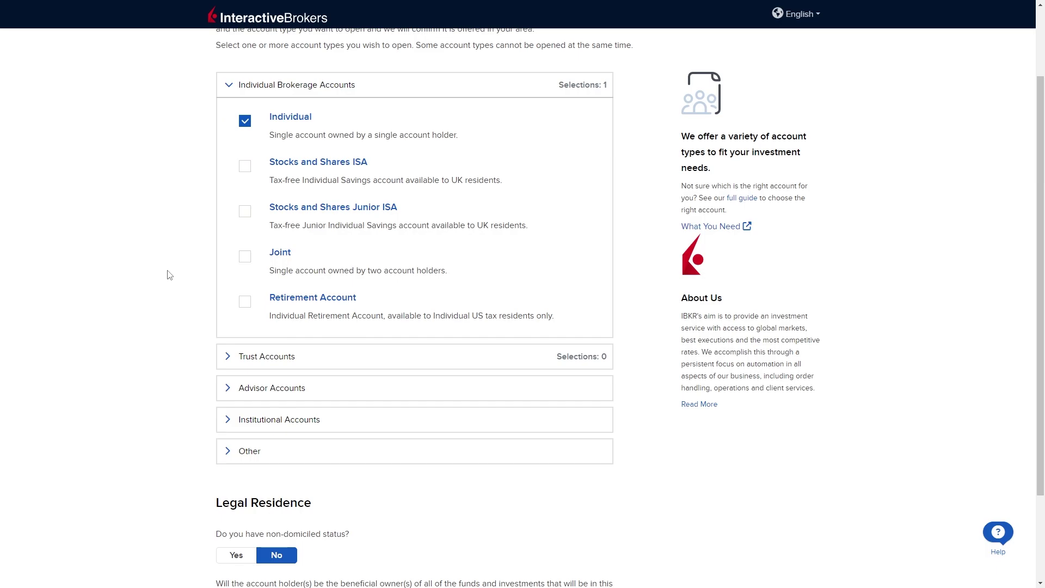
Step: Answer Yes to being the beneficial owner of the funds and begin the application
{"action": "scroll", "coordinate": [130, 268], "scroll_direction": "down", "scroll_amount": 2}
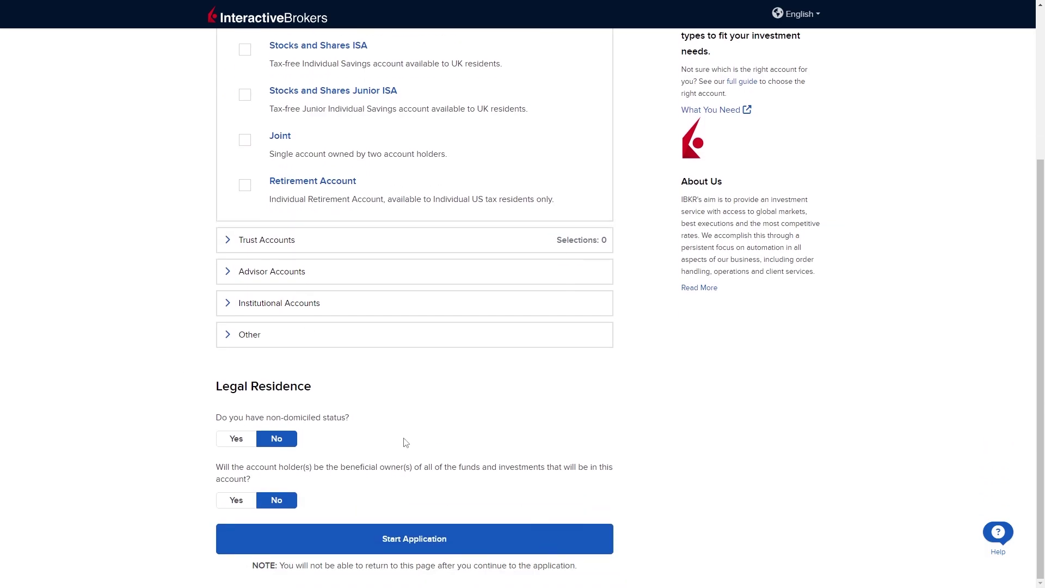
{"action": "left_click_drag", "start_coordinate": [195, 384], "coordinate": [349, 409]}
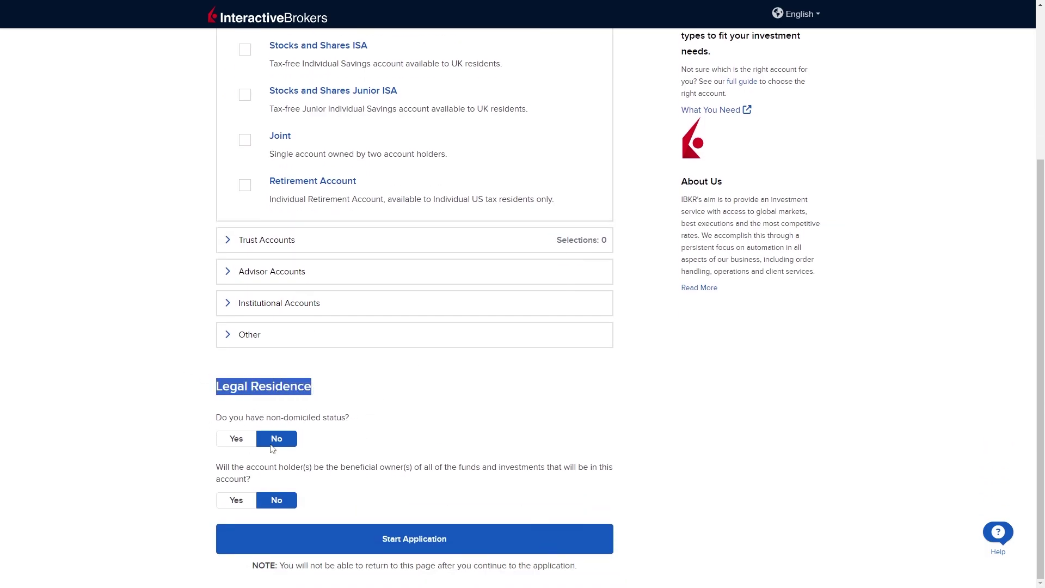
{"action": "left_click", "coordinate": [376, 426]}
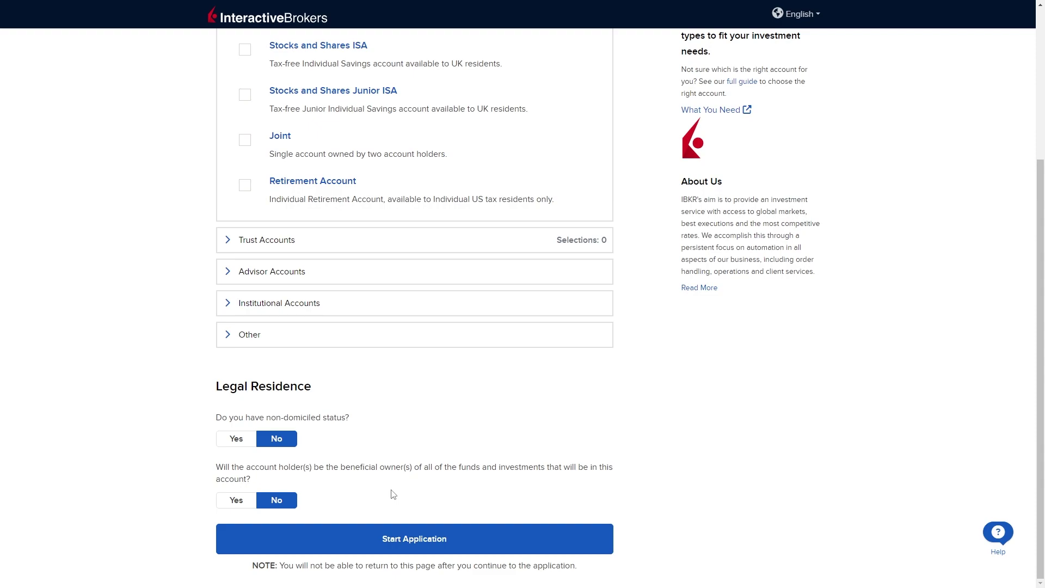
{"action": "left_click", "coordinate": [234, 500]}
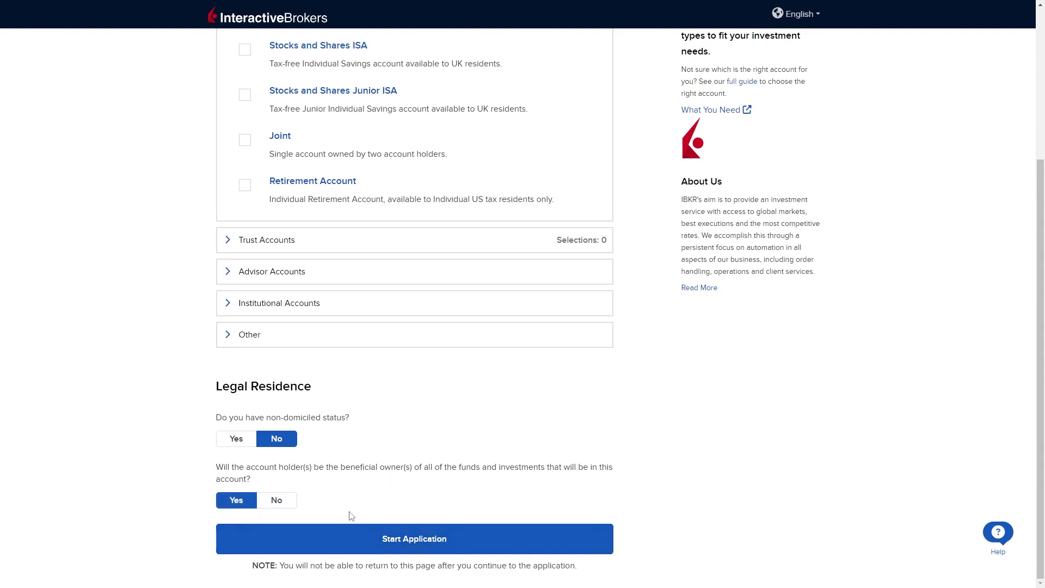
{"action": "left_click", "coordinate": [427, 548]}
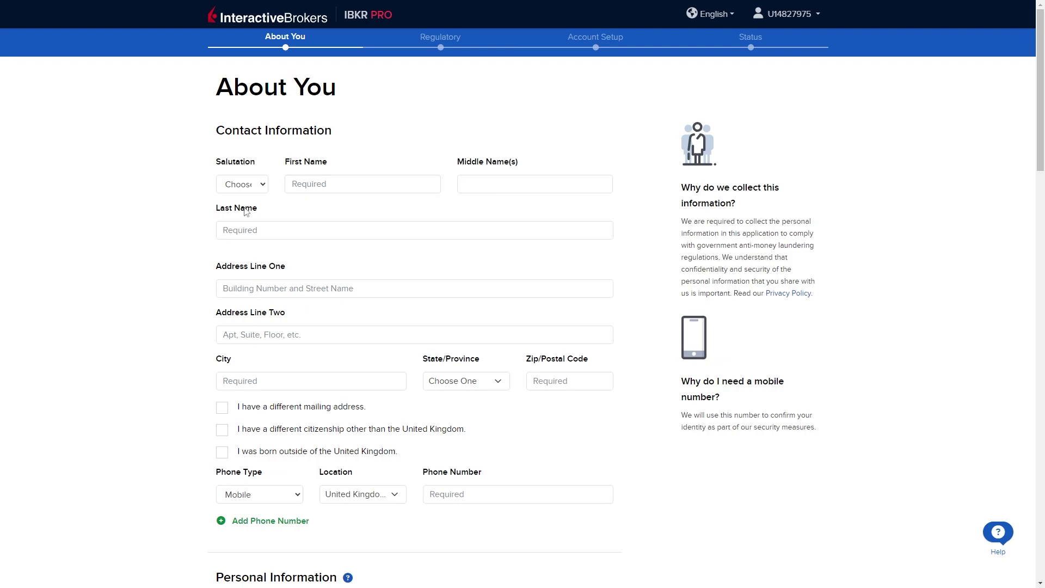
Step: Review the contact-name and Personal Information sections, focusing the date of birth field
{"action": "left_click_drag", "start_coordinate": [186, 177], "coordinate": [439, 216]}
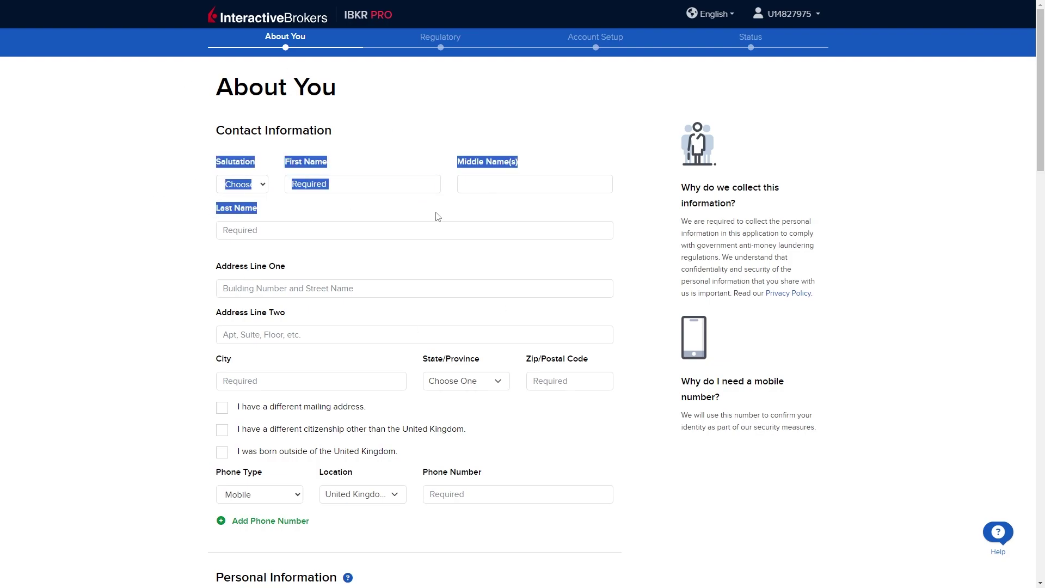
{"action": "left_click", "coordinate": [452, 252]}
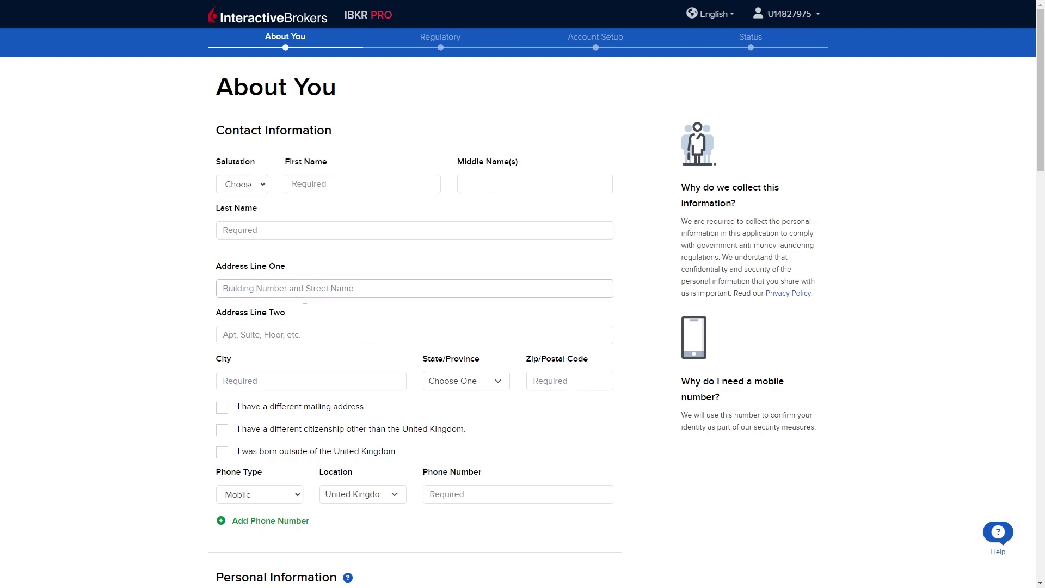
{"action": "scroll", "coordinate": [305, 299], "scroll_direction": "down", "scroll_amount": 5}
{"action": "left_click_drag", "start_coordinate": [210, 218], "coordinate": [311, 233]}
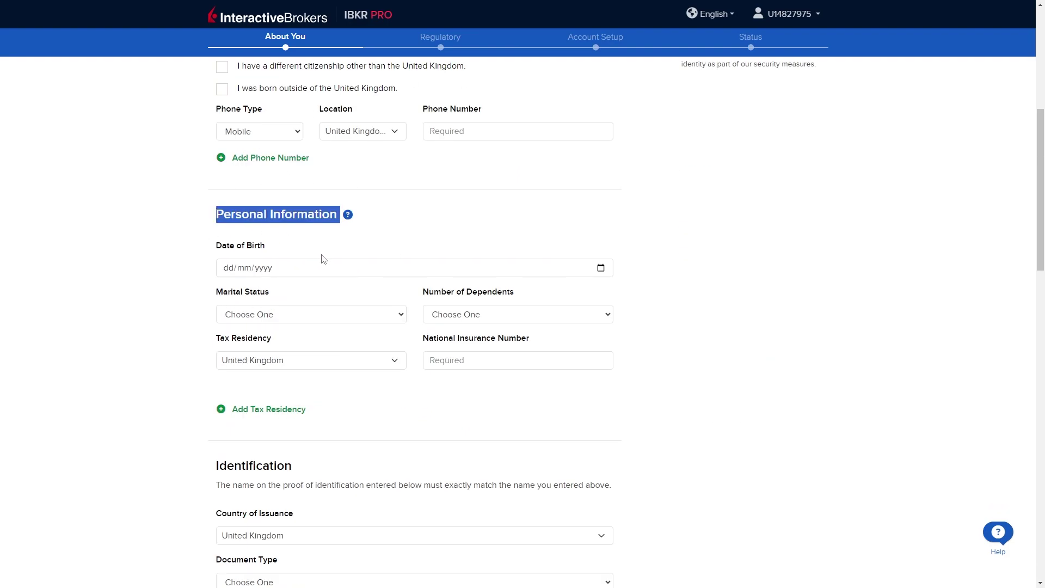
{"action": "left_click", "coordinate": [323, 259]}
{"action": "left_click", "coordinate": [243, 246]}
{"action": "triple_click", "coordinate": [433, 344]}
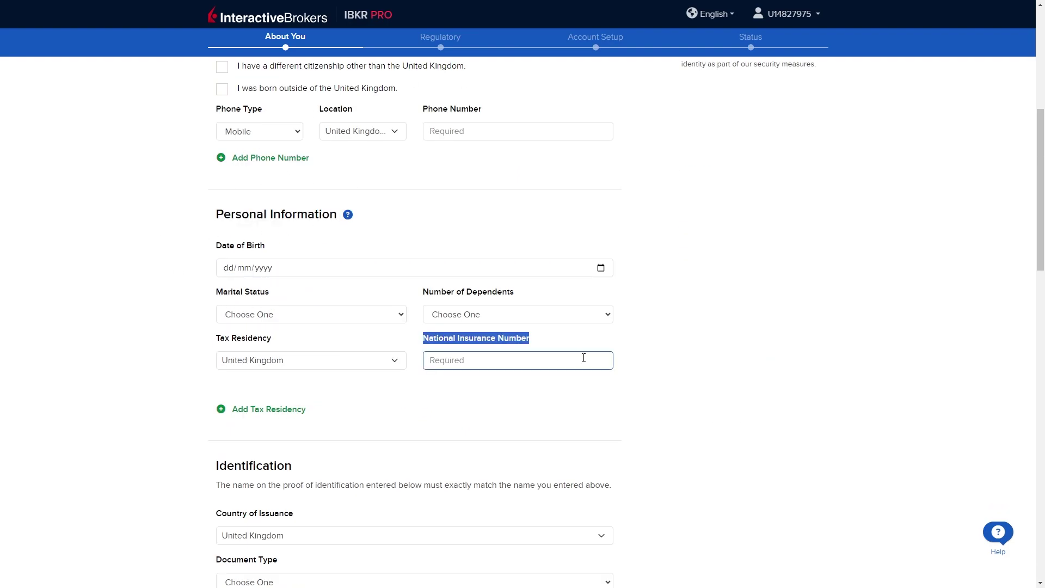
{"action": "left_click", "coordinate": [614, 403]}
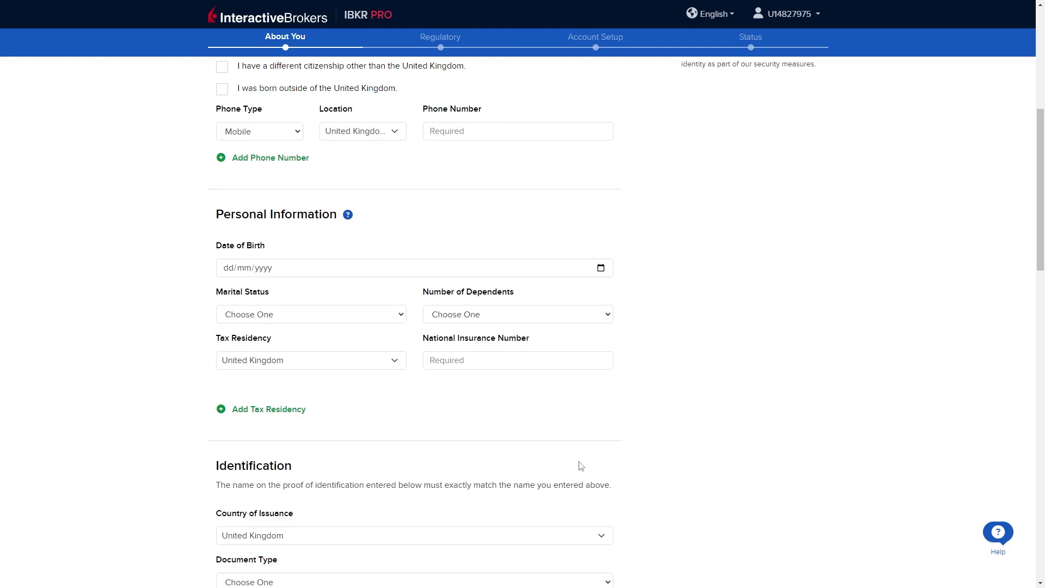
Step: Inspect the National Insurance Number field, then scroll to the bottom of the About You form
{"action": "left_click", "coordinate": [450, 338]}
{"action": "left_click_drag", "start_coordinate": [454, 338], "coordinate": [429, 338]}
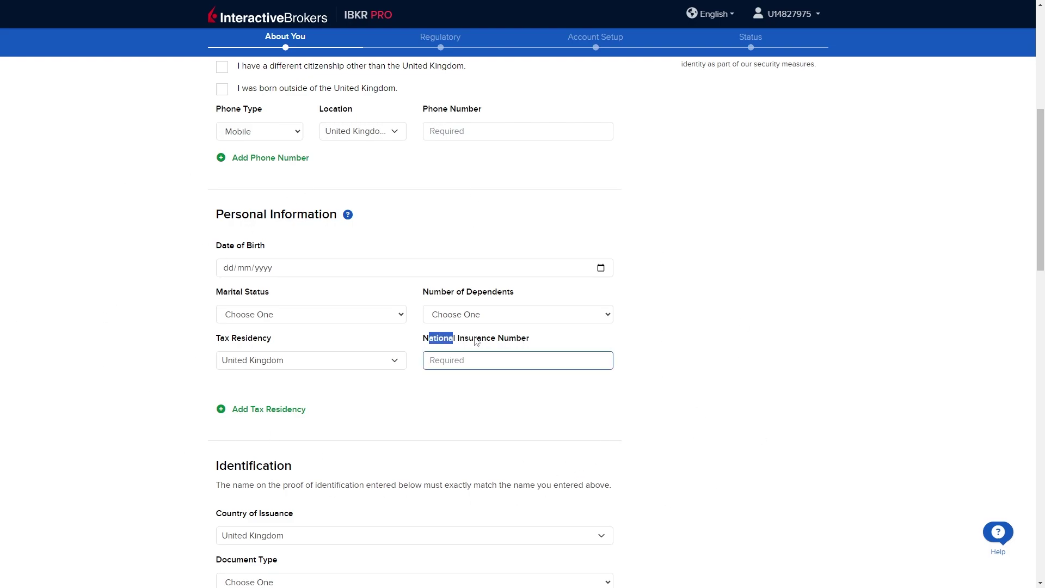
{"action": "triple_click", "coordinate": [476, 341]}
{"action": "left_click", "coordinate": [566, 343]}
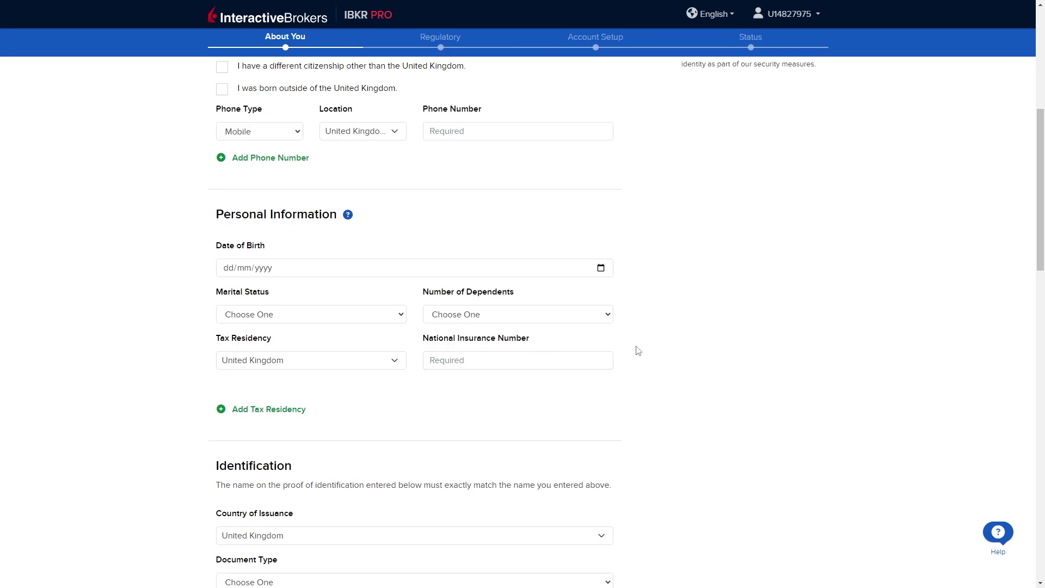
{"action": "scroll", "coordinate": [634, 350], "scroll_direction": "down", "scroll_amount": 5}
{"action": "scroll", "coordinate": [436, 375], "scroll_direction": "down", "scroll_amount": 5}
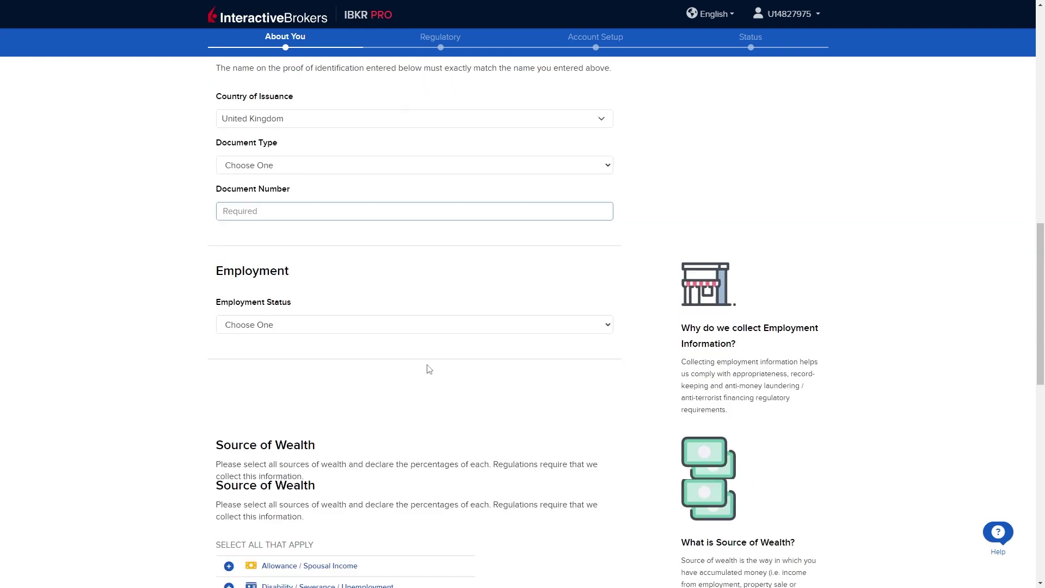
{"action": "scroll", "coordinate": [381, 316], "scroll_direction": "down", "scroll_amount": 8}
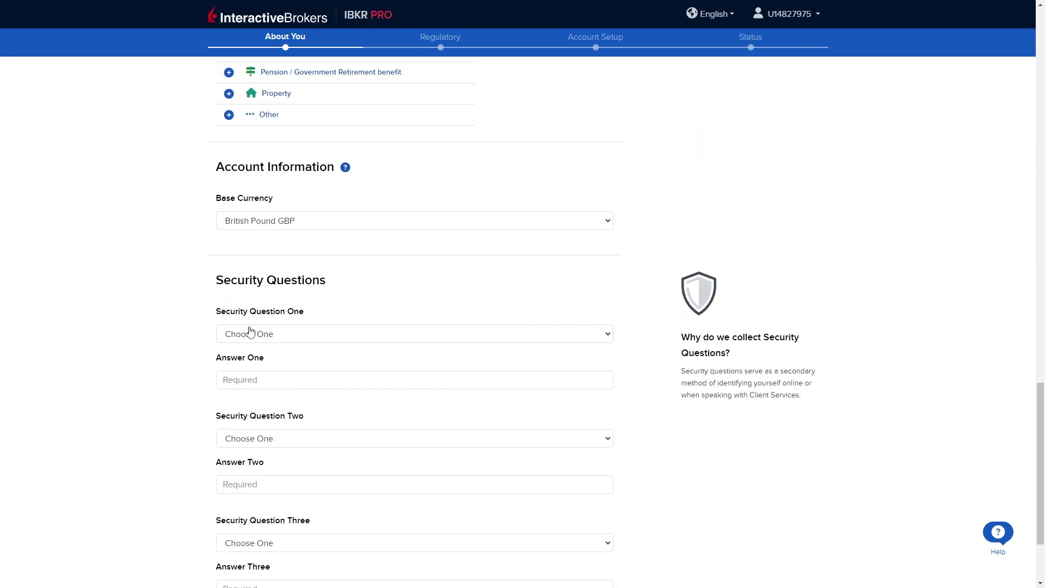
{"action": "scroll", "coordinate": [265, 322], "scroll_direction": "down", "scroll_amount": 2}
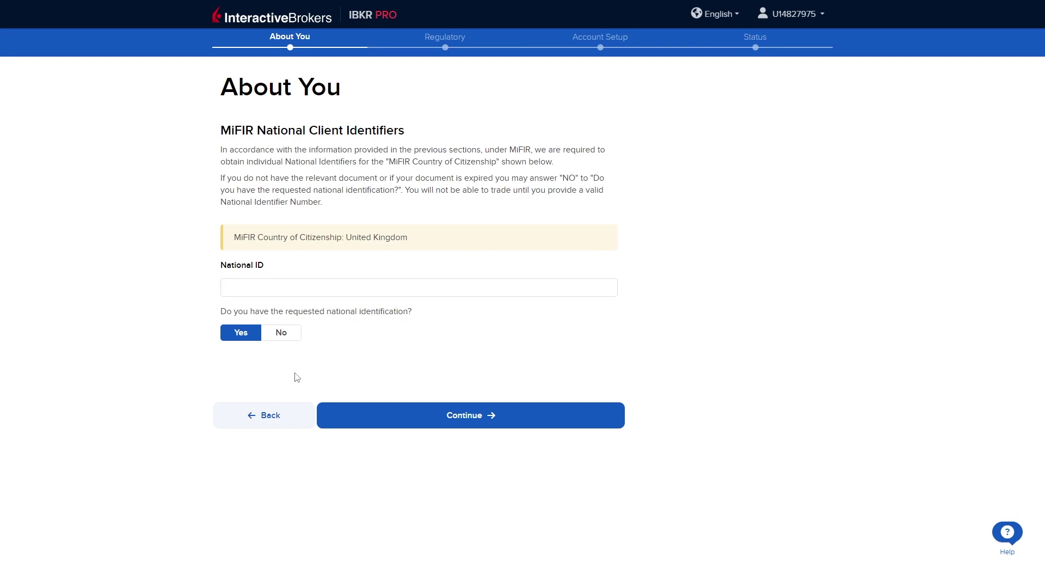
Step: Answer No to holding the requested national identification and continue
{"action": "left_click_drag", "start_coordinate": [219, 267], "coordinate": [269, 266]}
{"action": "left_click", "coordinate": [497, 347]}
{"action": "left_click", "coordinate": [288, 336]}
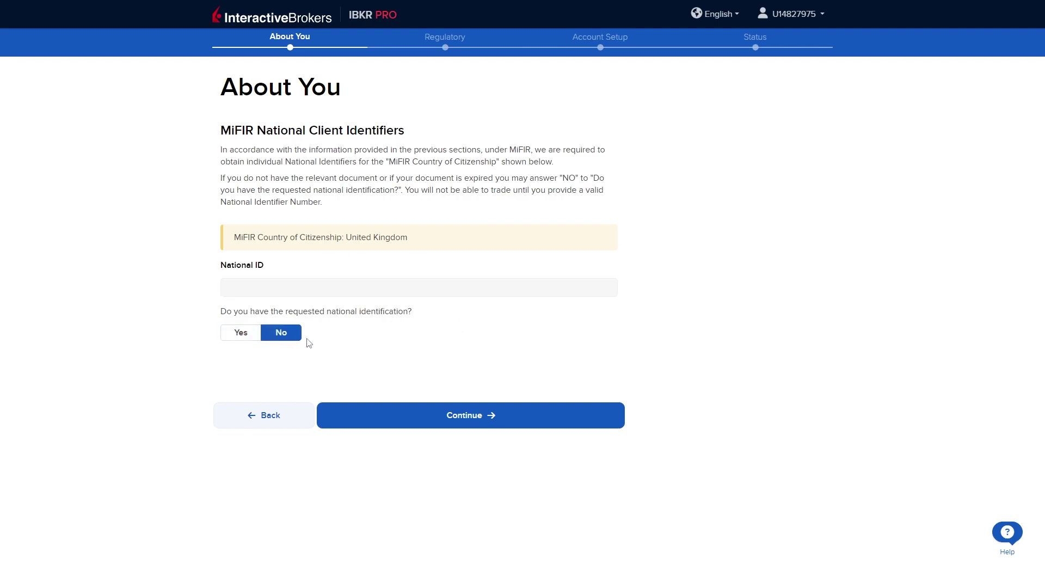
{"action": "left_click", "coordinate": [478, 414]}
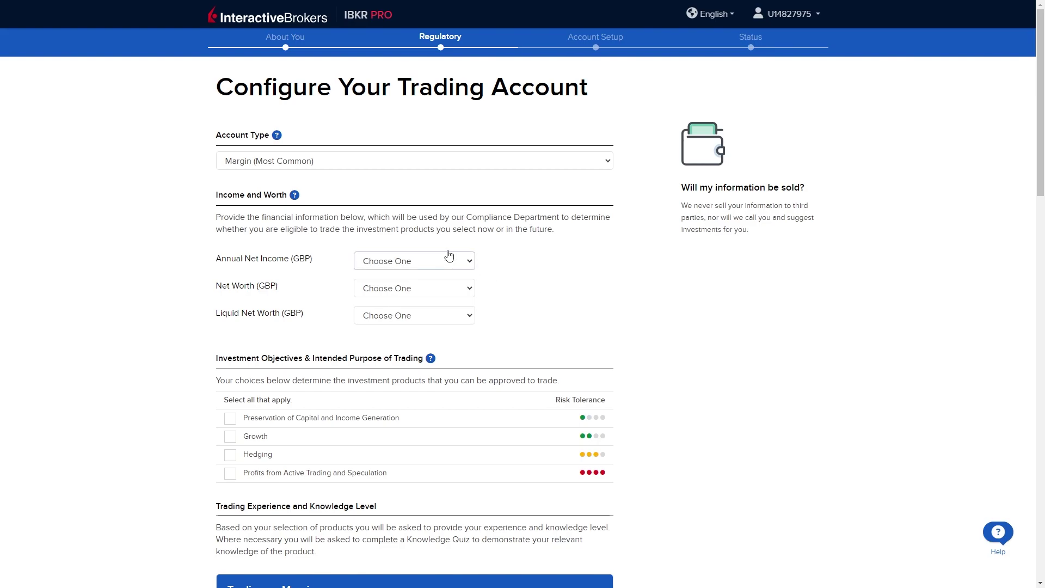
{"action": "left_click_drag", "start_coordinate": [211, 134], "coordinate": [264, 137]}
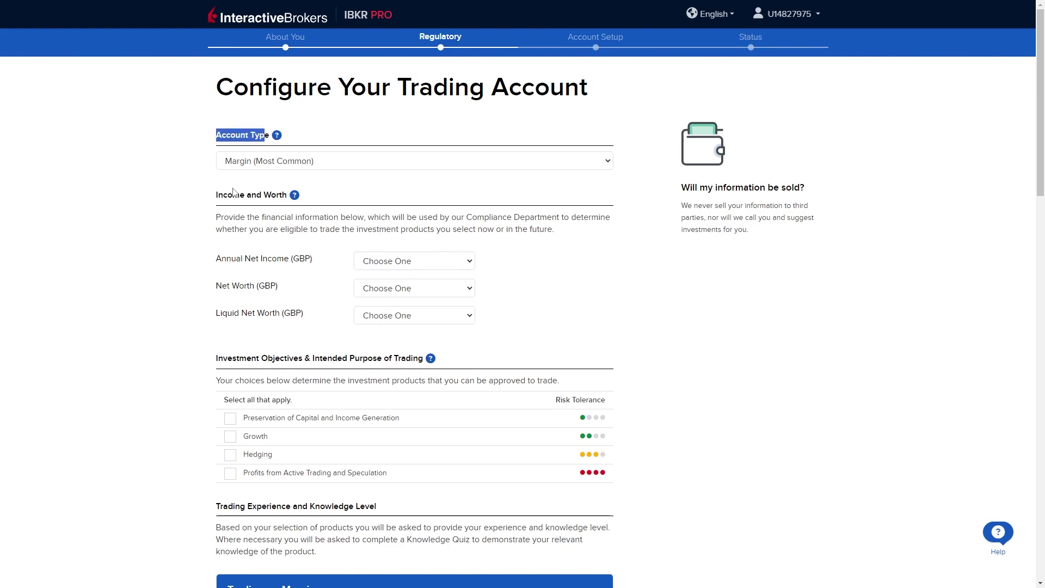
{"action": "left_click", "coordinate": [266, 165]}
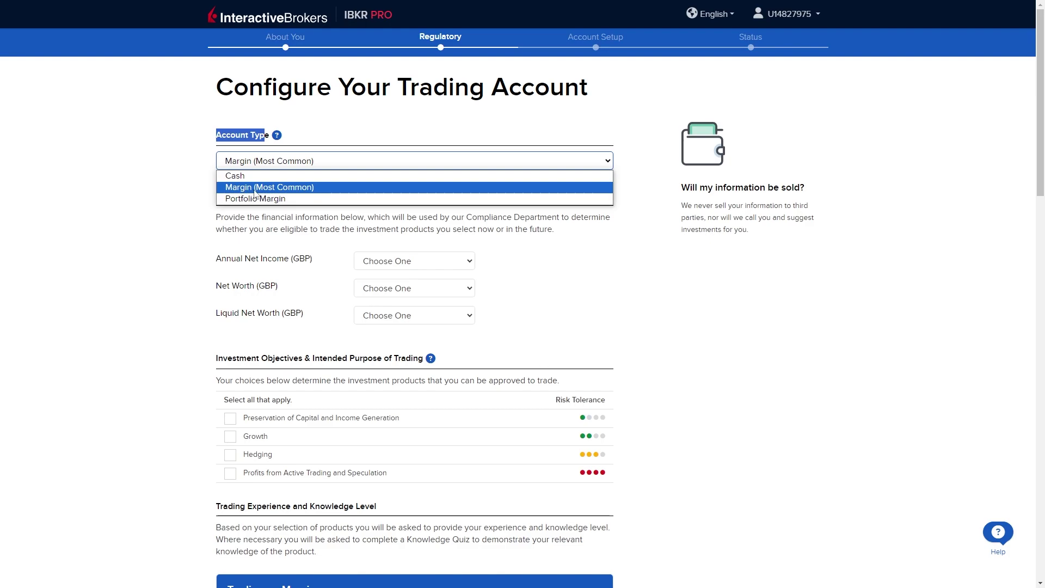
{"action": "left_click", "coordinate": [273, 188]}
{"action": "scroll", "coordinate": [254, 179], "scroll_direction": "down", "scroll_amount": 2}
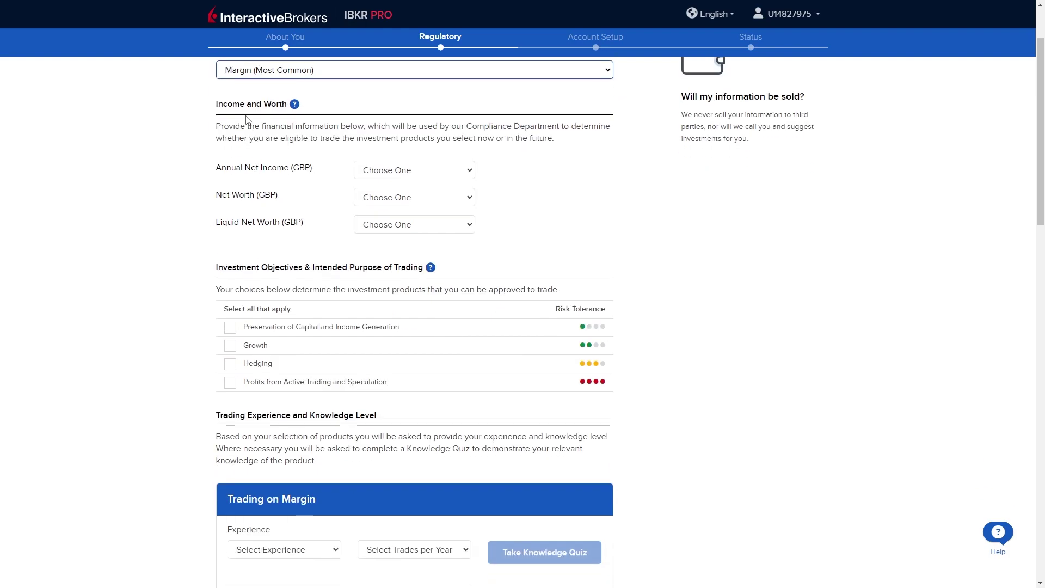
{"action": "left_click_drag", "start_coordinate": [216, 103], "coordinate": [287, 105]}
Step: Choose Preservation of Capital and Income Generation plus Growth as investment objectives
{"action": "left_click", "coordinate": [268, 136]}
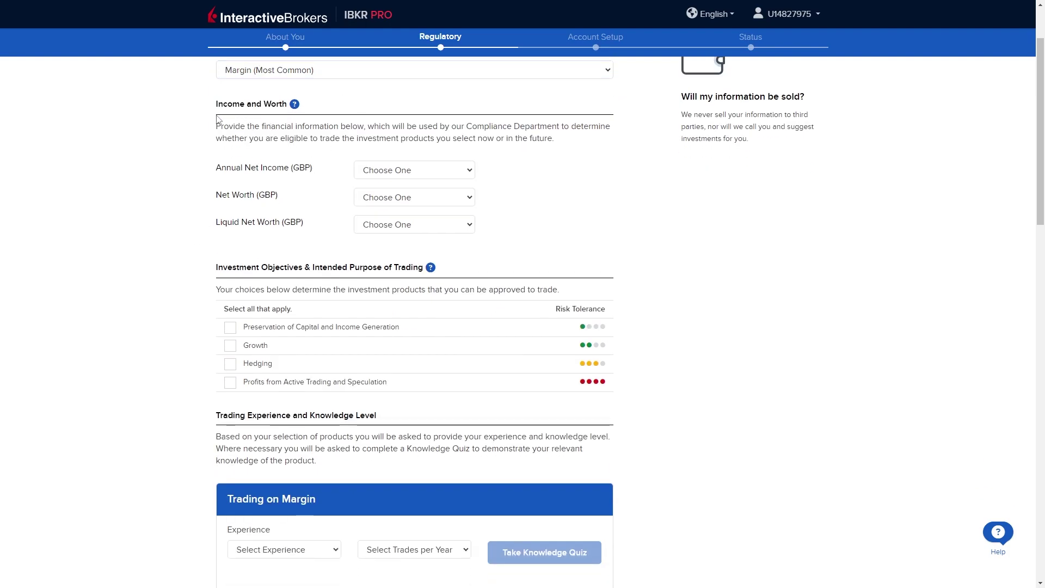
{"action": "left_click_drag", "start_coordinate": [218, 169], "coordinate": [303, 169]}
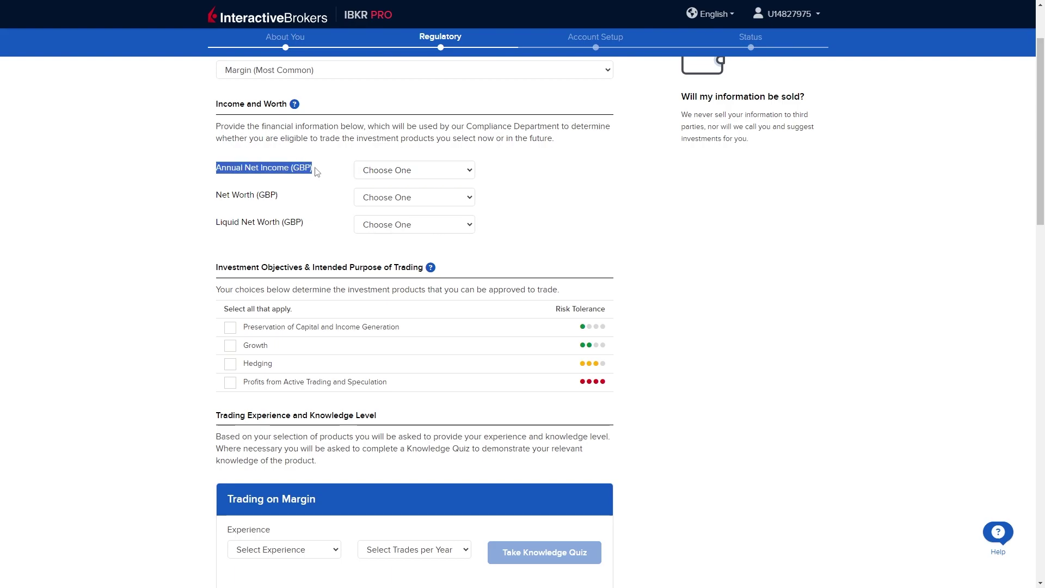
{"action": "left_click", "coordinate": [329, 184]}
{"action": "left_click_drag", "start_coordinate": [215, 201], "coordinate": [301, 208]}
{"action": "left_click_drag", "start_coordinate": [197, 226], "coordinate": [322, 235]}
{"action": "scroll", "coordinate": [208, 97], "scroll_direction": "down", "scroll_amount": 4}
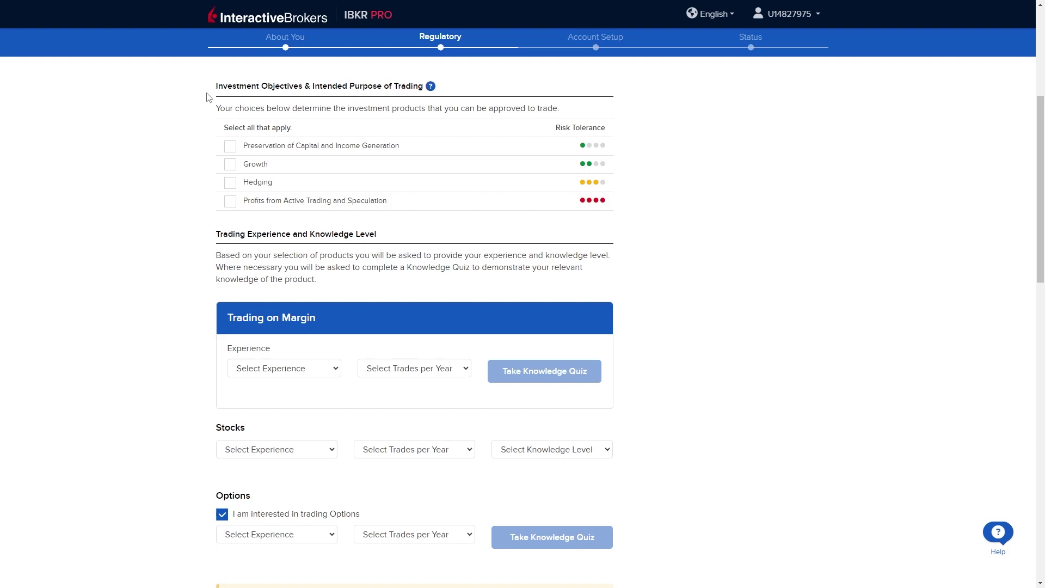
{"action": "left_click_drag", "start_coordinate": [216, 86], "coordinate": [412, 87]}
{"action": "left_click", "coordinate": [149, 150]}
{"action": "left_click", "coordinate": [230, 146]}
{"action": "left_click", "coordinate": [229, 164]}
Step: Set margin trading experience to 0 Years of Experience and 0 Trades per Year
{"action": "scroll", "coordinate": [272, 163], "scroll_direction": "down", "scroll_amount": 2}
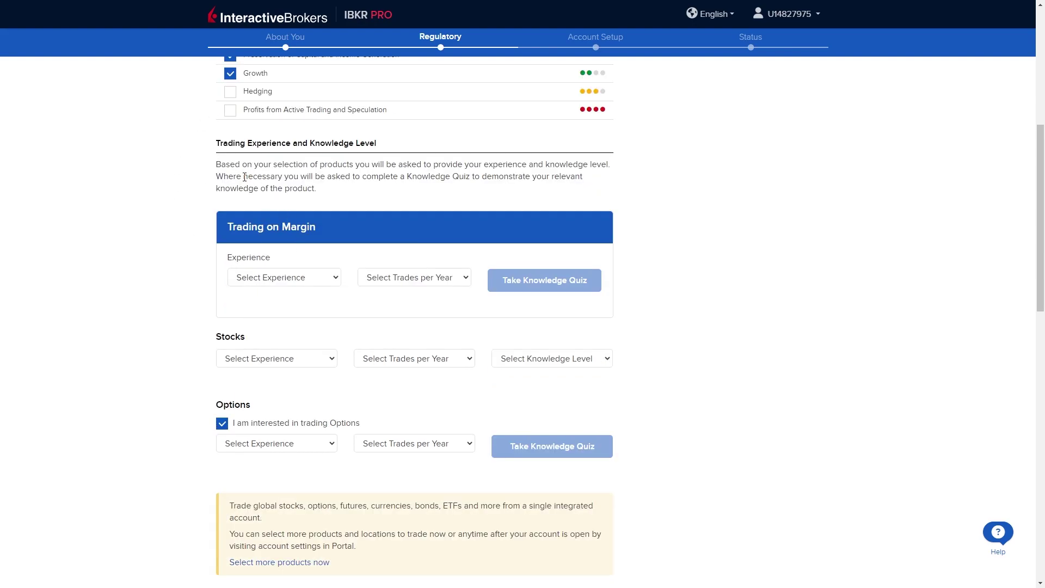
{"action": "left_click_drag", "start_coordinate": [213, 143], "coordinate": [382, 151]}
{"action": "left_click", "coordinate": [448, 176]}
{"action": "left_click", "coordinate": [296, 277]}
{"action": "left_click", "coordinate": [290, 305]}
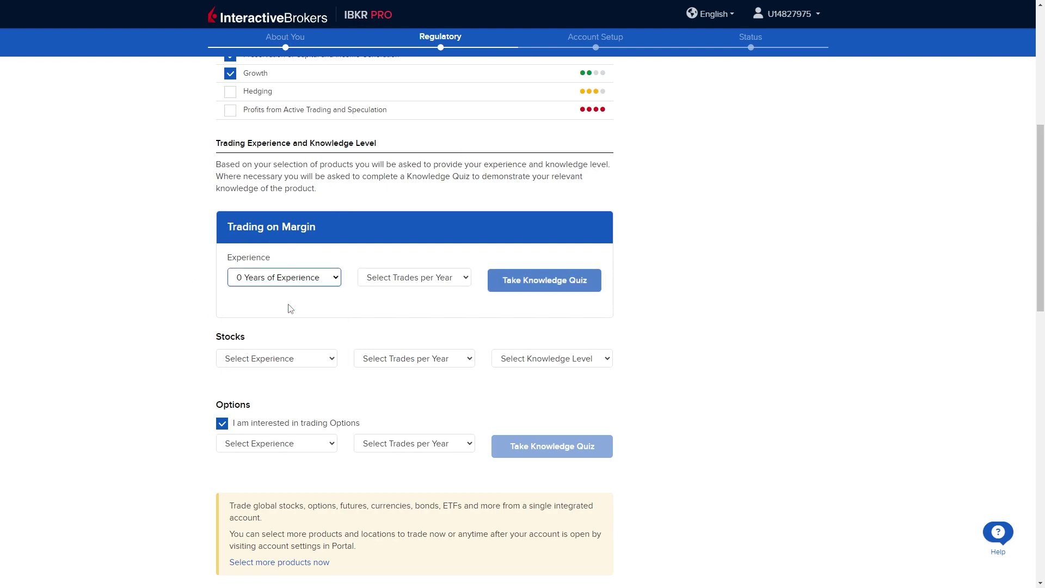
{"action": "left_click", "coordinate": [424, 278]}
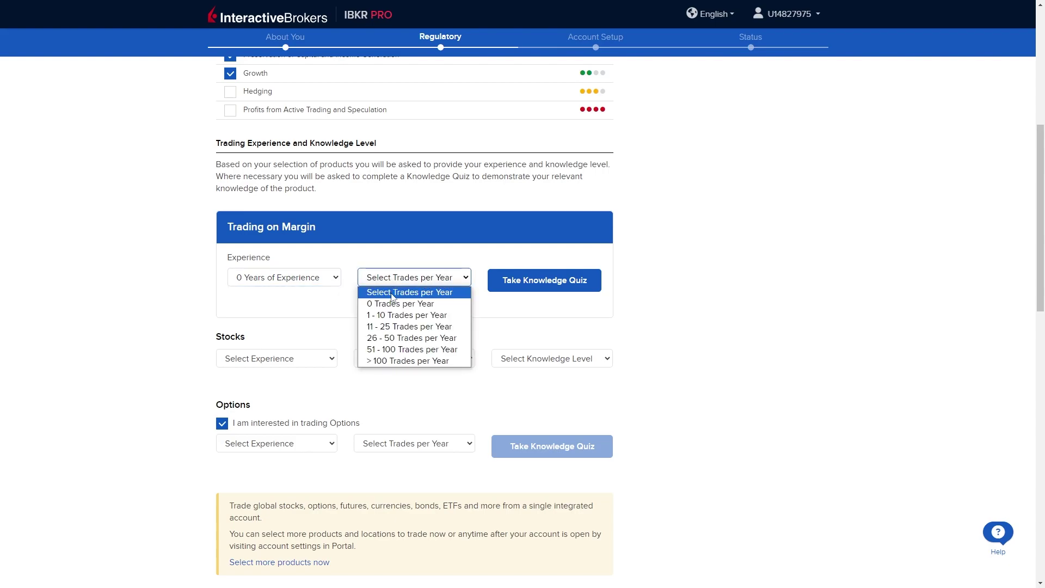
{"action": "left_click", "coordinate": [434, 303]}
Step: Open the stocks experience choices and untick interest in trading Options
{"action": "scroll", "coordinate": [434, 304], "scroll_direction": "down", "scroll_amount": 2}
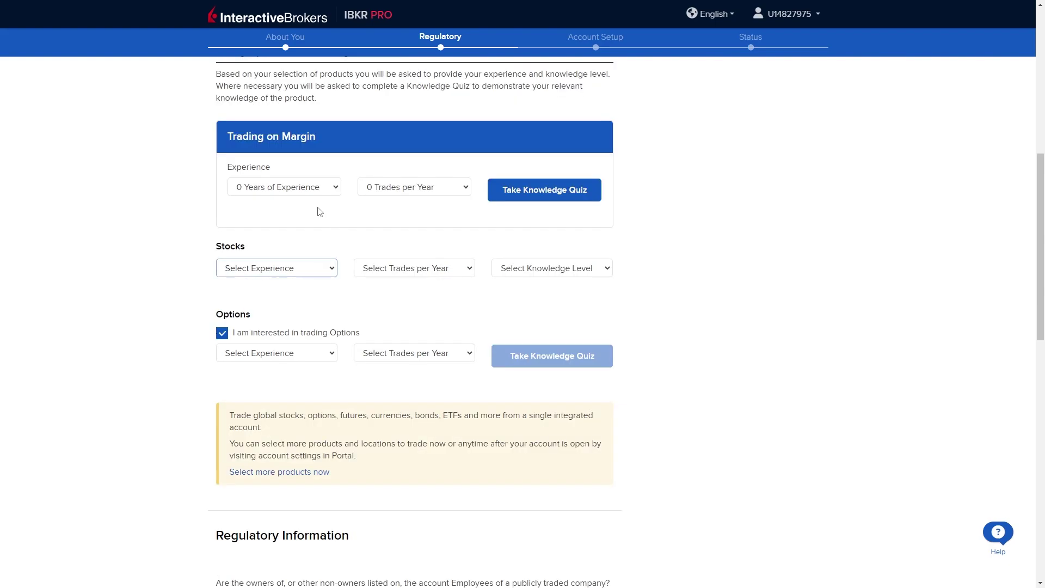
{"action": "left_click", "coordinate": [253, 273]}
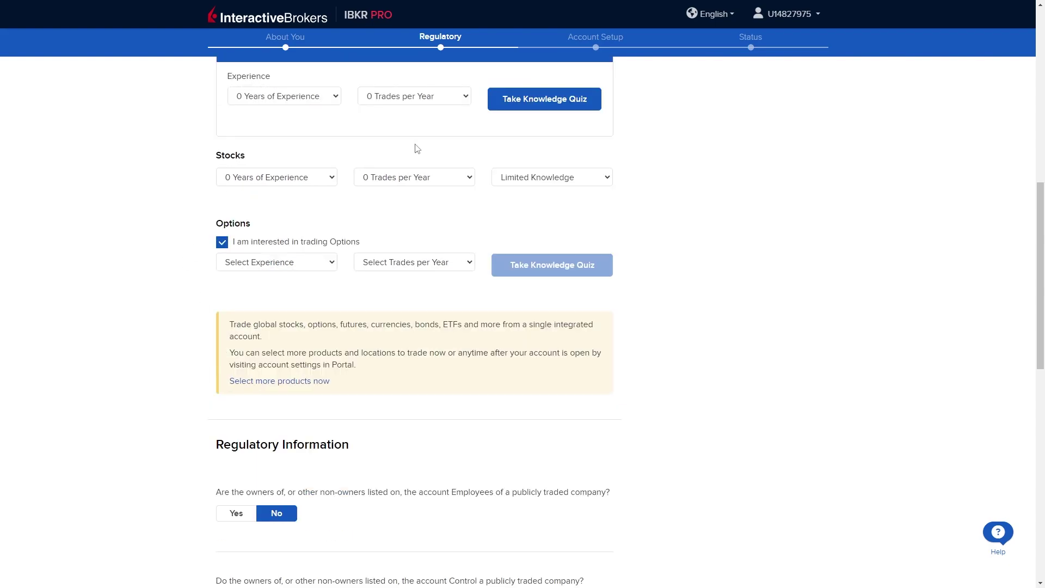
{"action": "left_click_drag", "start_coordinate": [216, 223], "coordinate": [271, 230]}
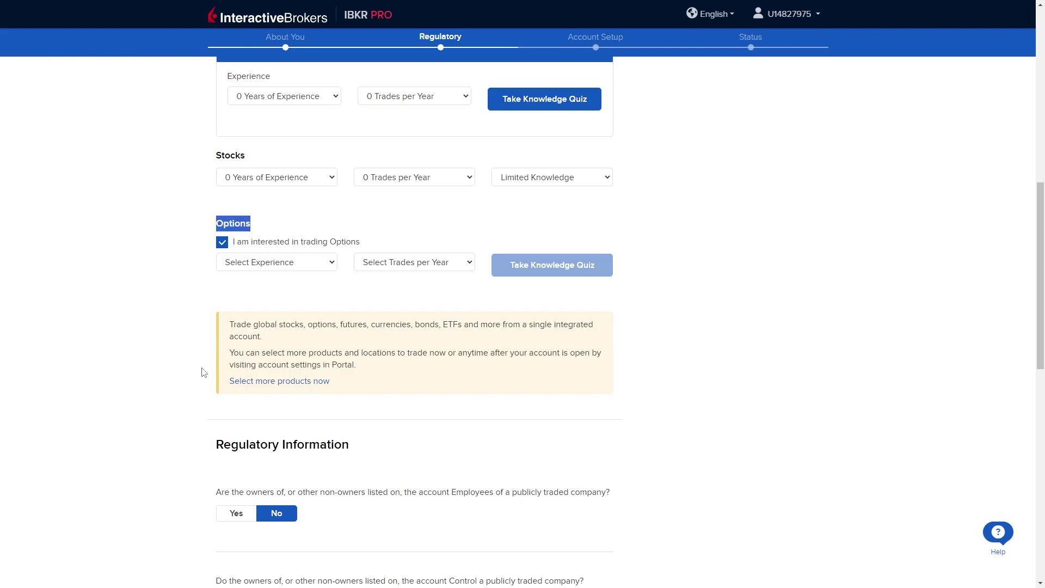
{"action": "left_click", "coordinate": [221, 242]}
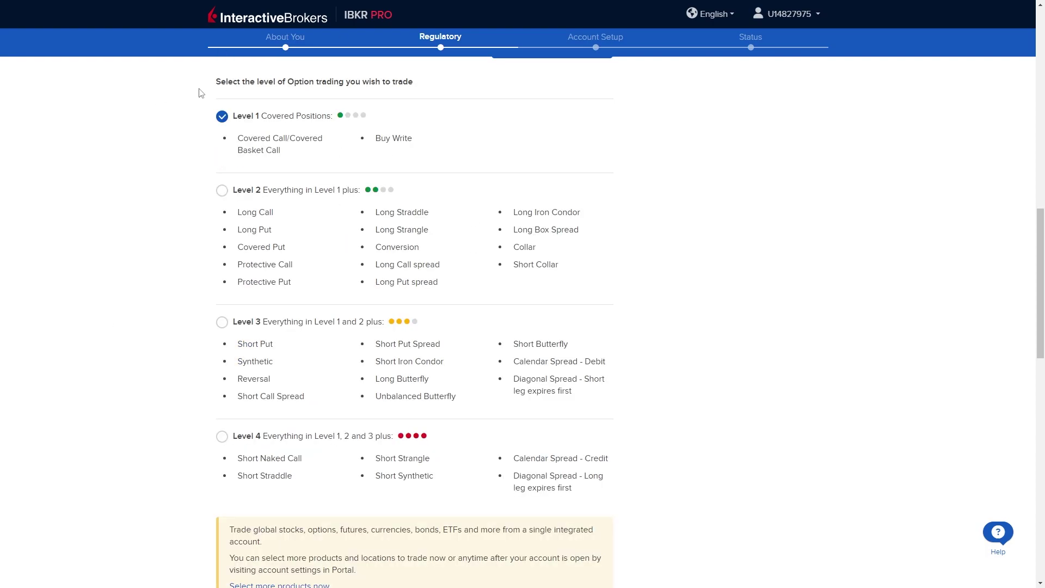
{"action": "left_click_drag", "start_coordinate": [210, 81], "coordinate": [408, 82]}
{"action": "left_click", "coordinate": [239, 74]}
Step: Leave Stock Yield Enhancement unenrolled and bring up the How Did You Hear About Us choices
{"action": "scroll", "coordinate": [210, 475], "scroll_direction": "down", "scroll_amount": 7}
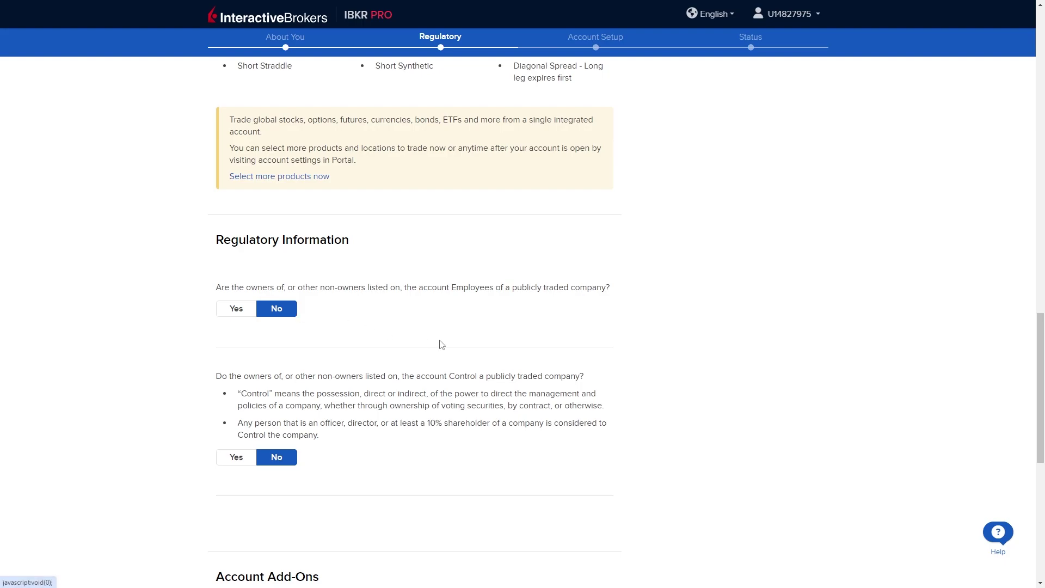
{"action": "scroll", "coordinate": [442, 345], "scroll_direction": "down", "scroll_amount": 3}
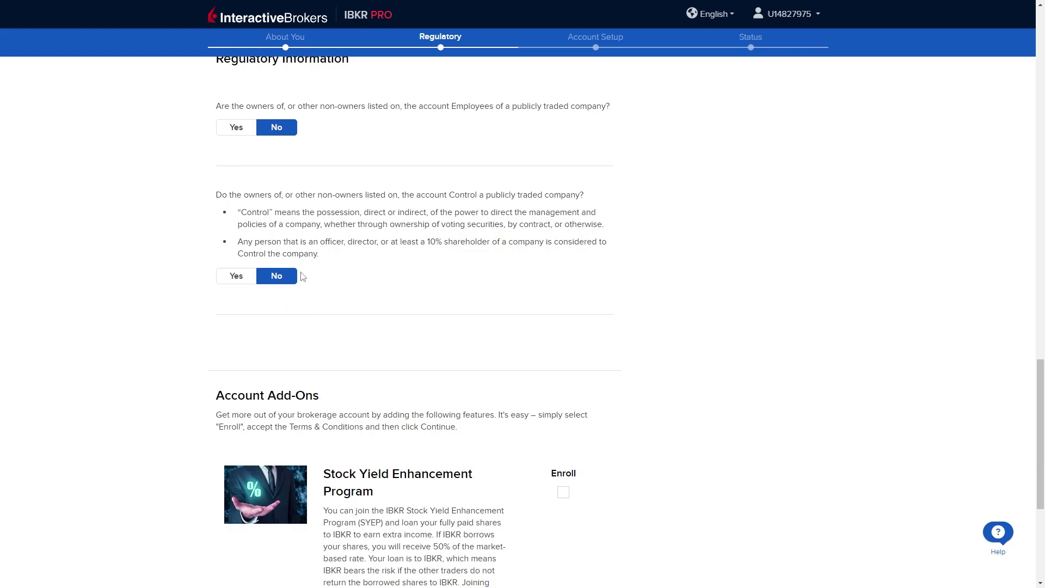
{"action": "scroll", "coordinate": [286, 279], "scroll_direction": "down", "scroll_amount": 3}
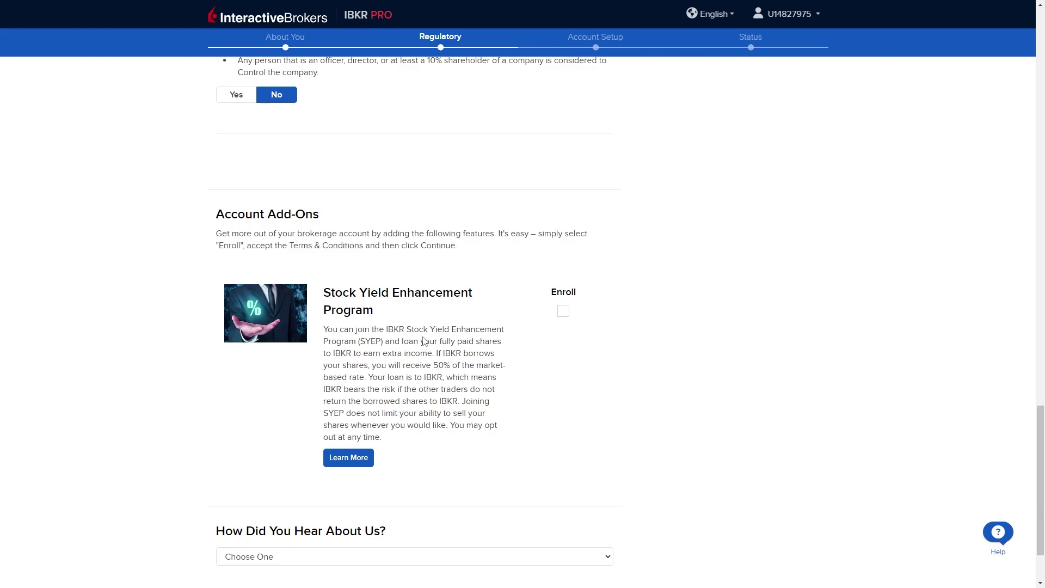
{"action": "left_click_drag", "start_coordinate": [318, 329], "coordinate": [523, 439]}
{"action": "left_click", "coordinate": [561, 439]}
{"action": "scroll", "coordinate": [480, 223], "scroll_direction": "down", "scroll_amount": 2}
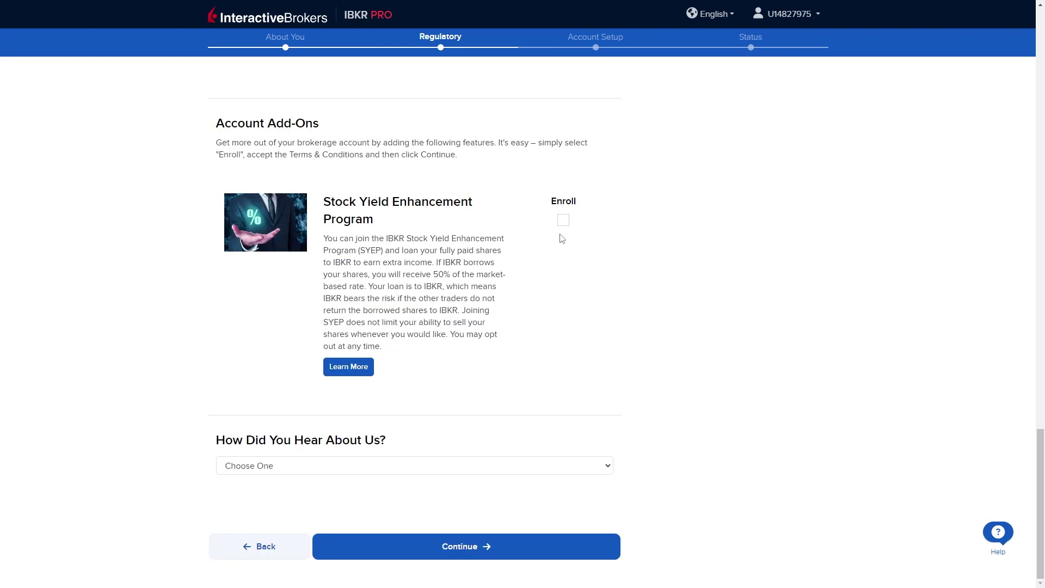
{"action": "left_click", "coordinate": [253, 475]}
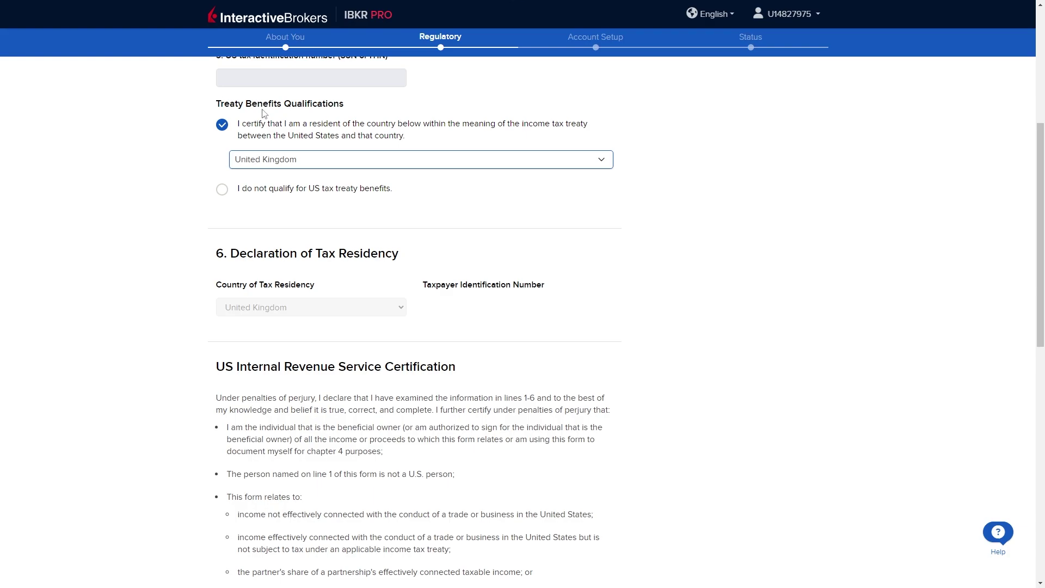
Step: Keep United Kingdom as the W-8BEN treaty country and start the Sign Here signature
{"action": "left_click", "coordinate": [262, 173]}
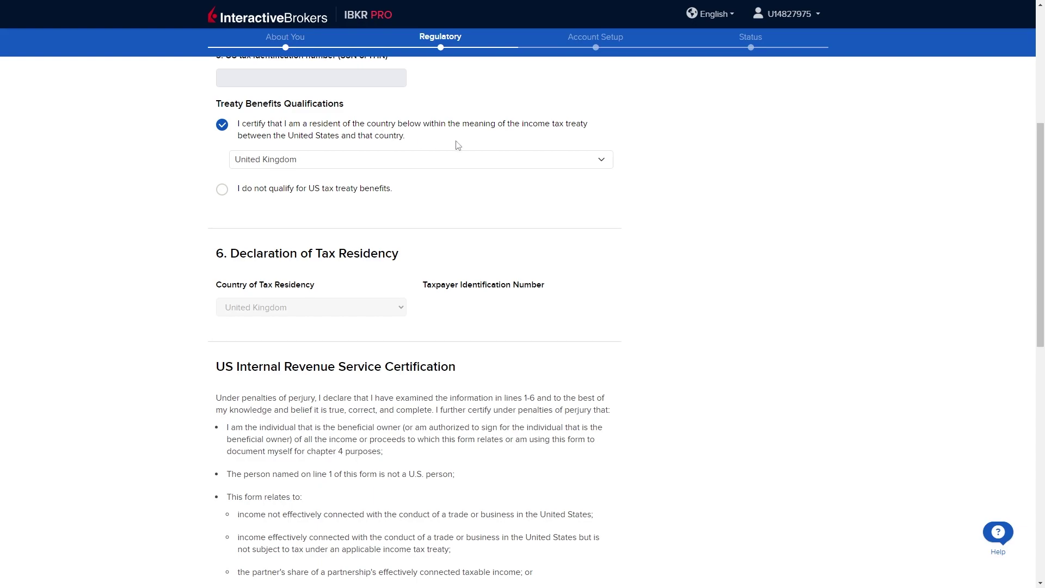
{"action": "left_click", "coordinate": [434, 159]}
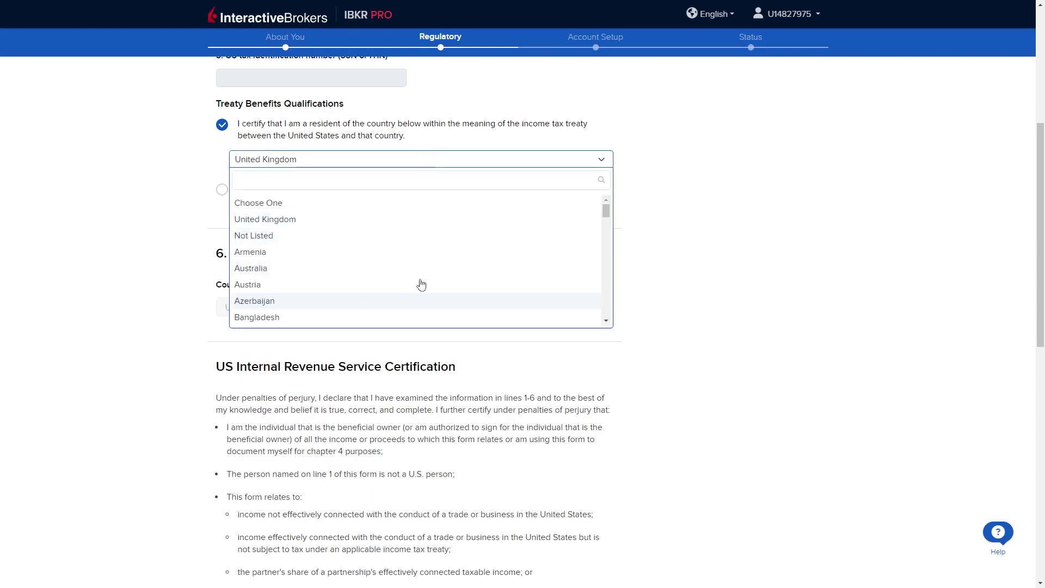
{"action": "scroll", "coordinate": [421, 237], "scroll_direction": "down", "scroll_amount": 5}
{"action": "scroll", "coordinate": [421, 237], "scroll_direction": "down", "scroll_amount": 10}
{"action": "left_click", "coordinate": [103, 248]}
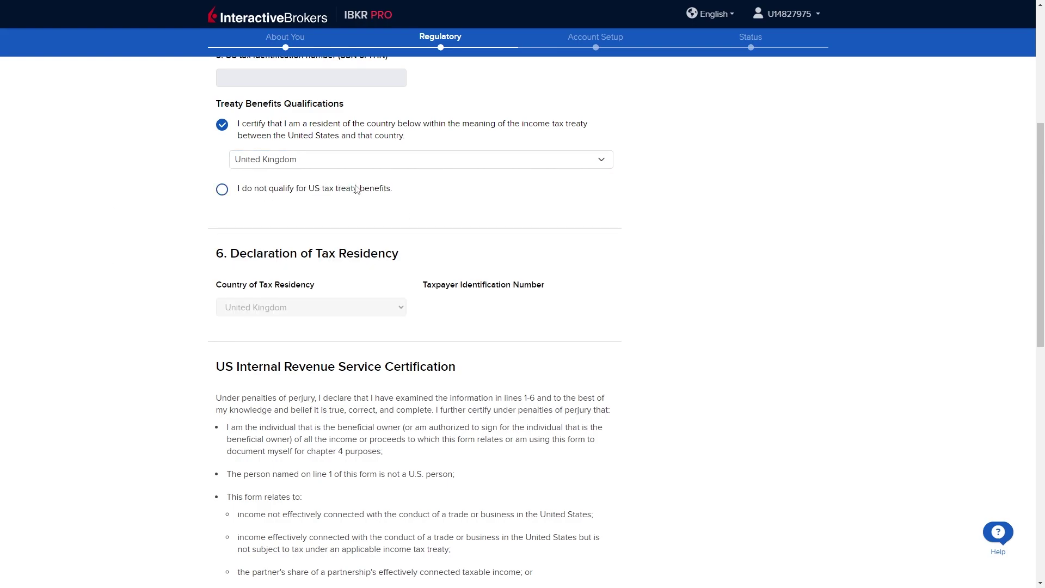
{"action": "scroll", "coordinate": [466, 196], "scroll_direction": "down", "scroll_amount": 10}
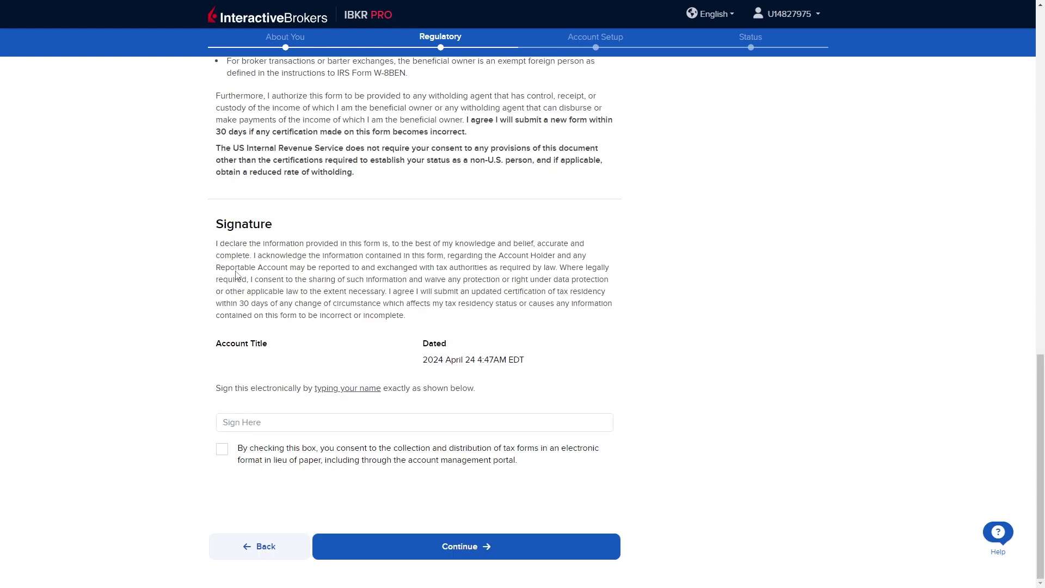
{"action": "left_click_drag", "start_coordinate": [213, 238], "coordinate": [412, 318]}
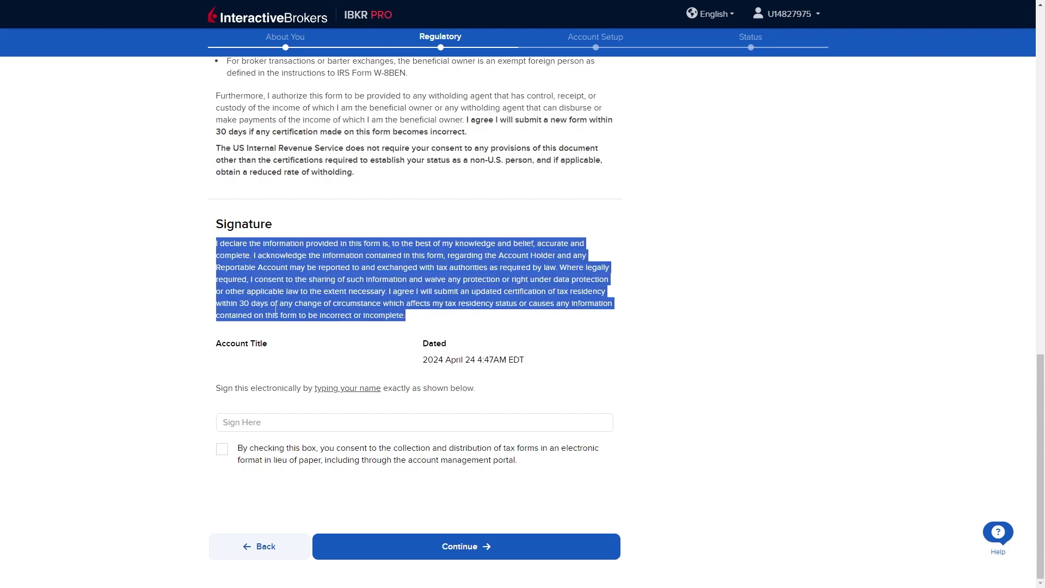
{"action": "left_click", "coordinate": [268, 420]}
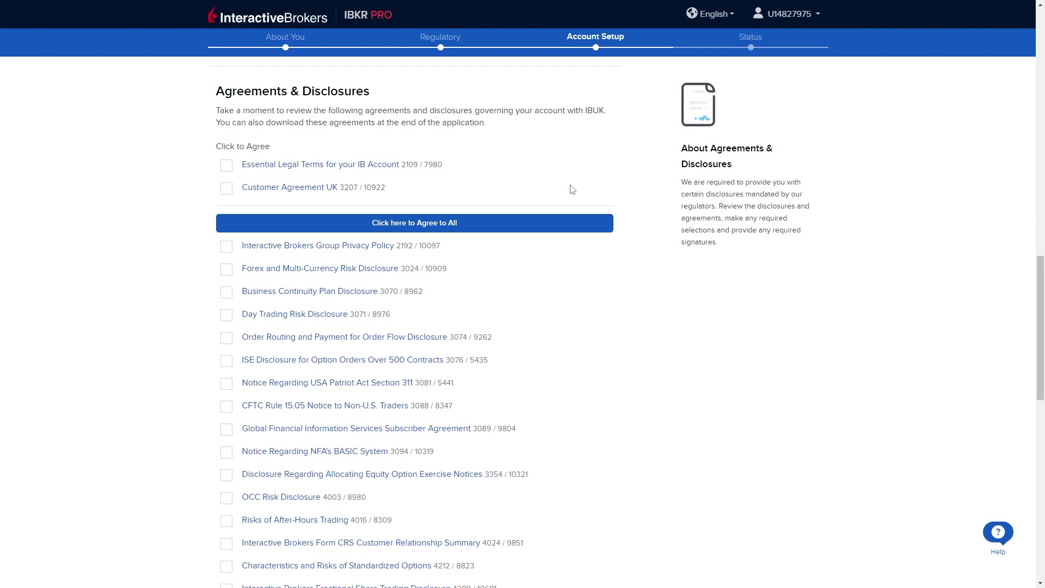
Step: Accept the Essential Legal Terms and Customer Agreement UK, then agree to all disclosures
{"action": "left_click", "coordinate": [226, 165]}
{"action": "left_click", "coordinate": [226, 189]}
{"action": "left_click", "coordinate": [271, 223]}
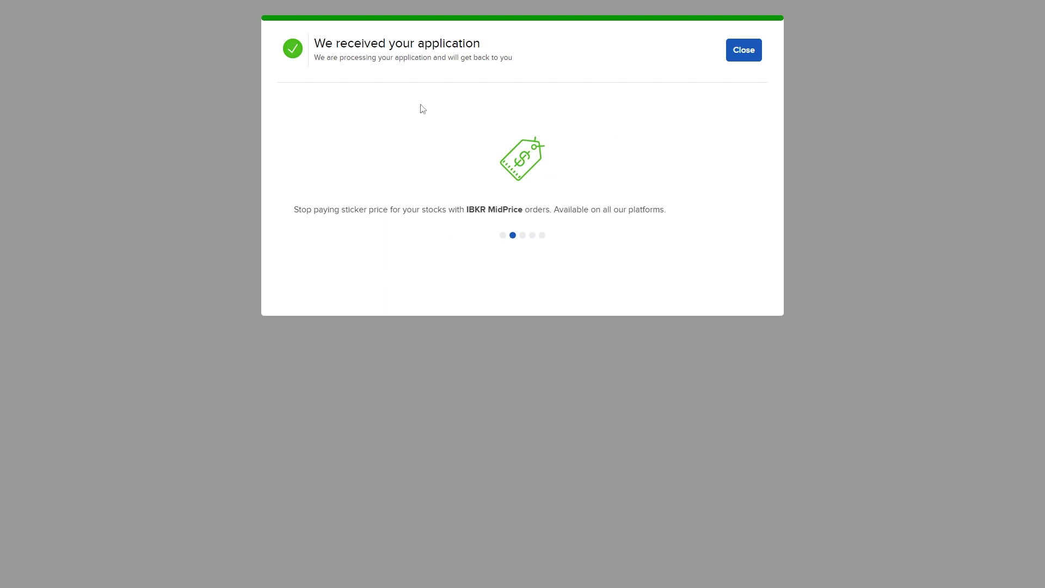
Step: Dismiss the application-received confirmation to reach the Status page
{"action": "left_click_drag", "start_coordinate": [315, 43], "coordinate": [512, 56]}
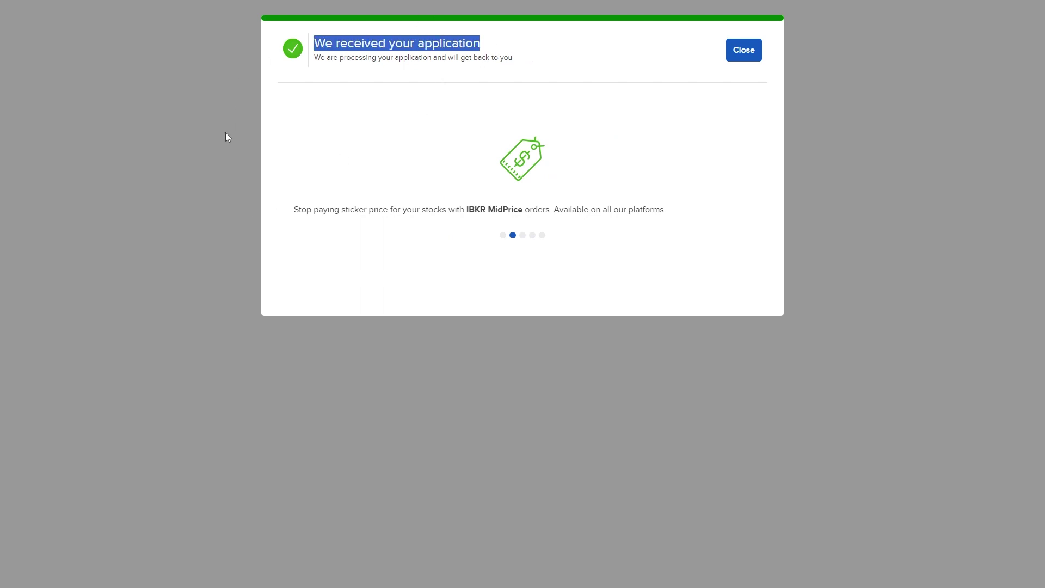
{"action": "left_click", "coordinate": [454, 139]}
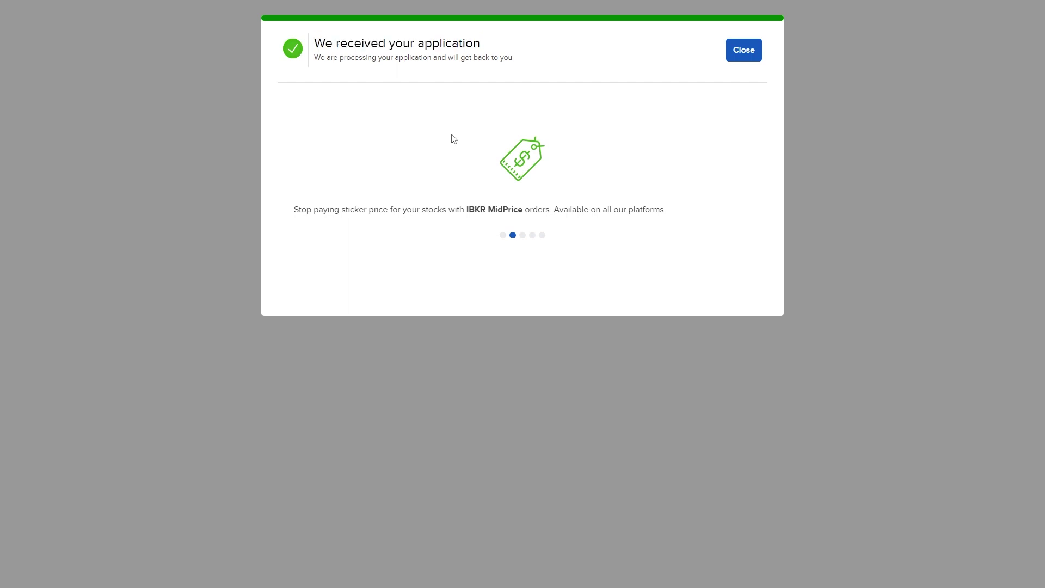
{"action": "left_click", "coordinate": [744, 50]}
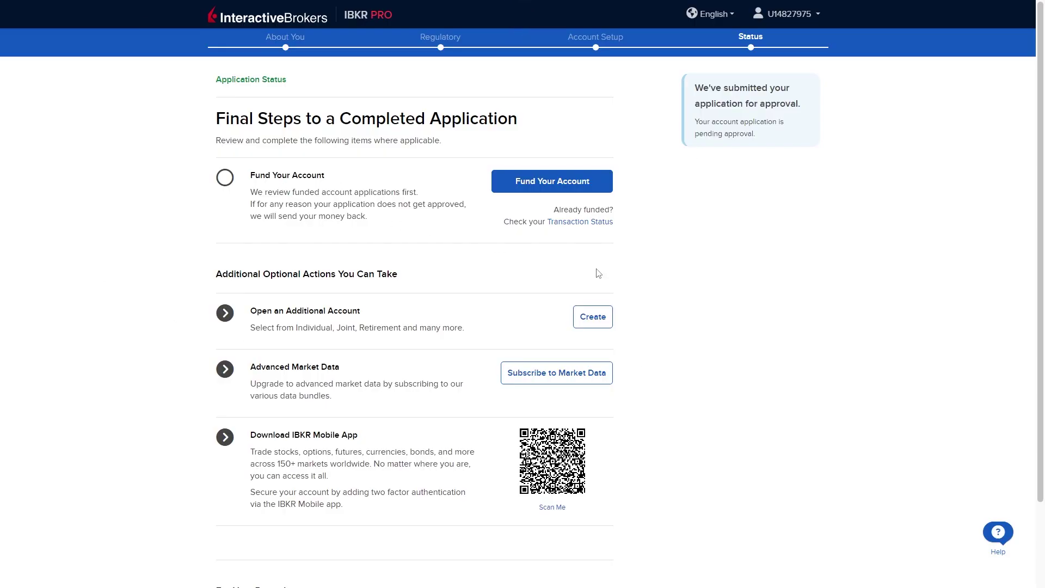
Step: Start funding the account and highlight the Bank Transfer description on the GBP deposit page
{"action": "left_click", "coordinate": [565, 185]}
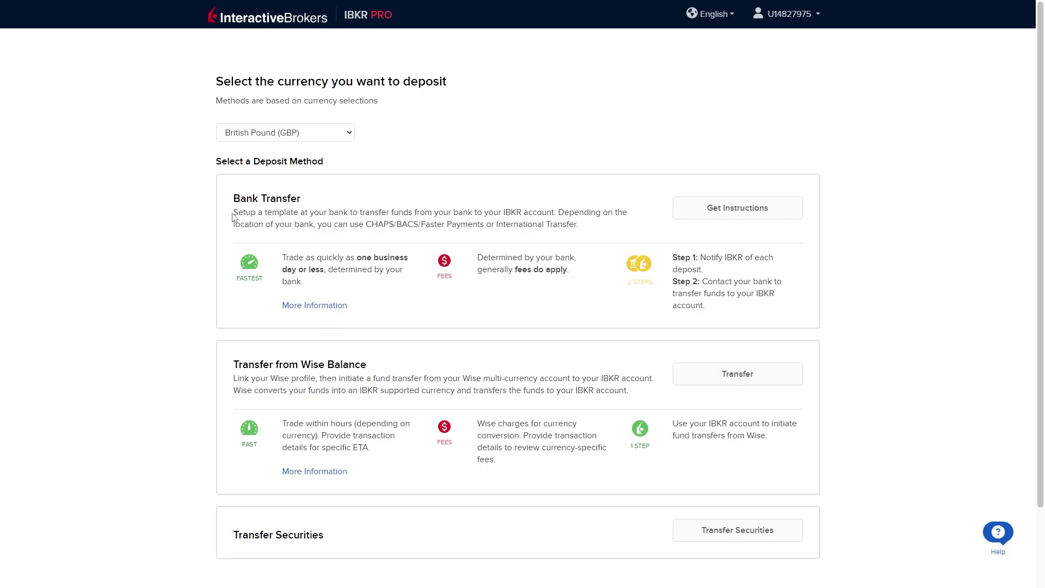
{"action": "left_click_drag", "start_coordinate": [233, 194], "coordinate": [338, 207]}
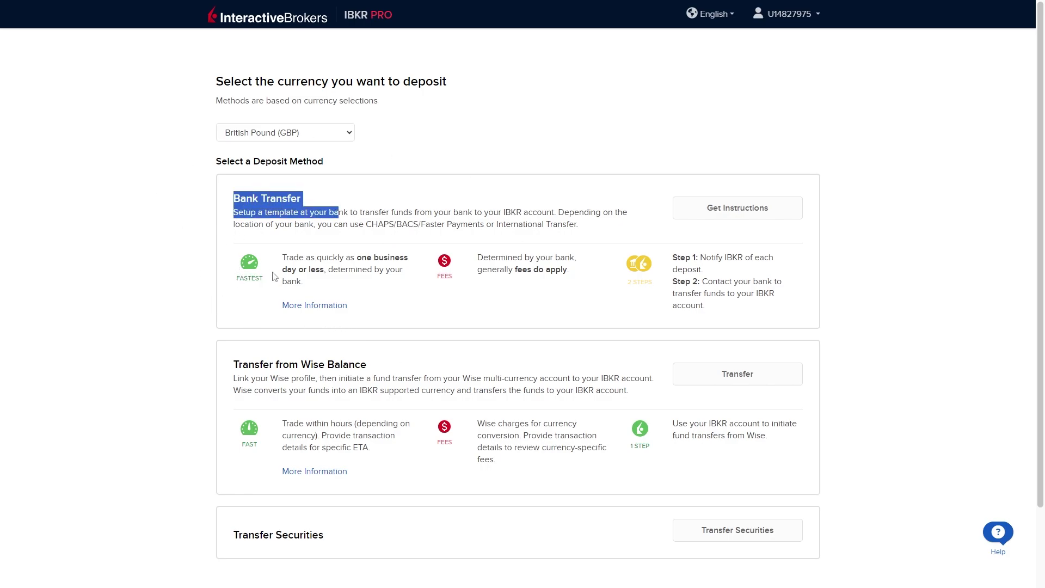
{"action": "scroll", "coordinate": [234, 269], "scroll_direction": "down", "scroll_amount": 2}
Step: Review the Wise Balance and Transfer Securities deposit methods by highlighting their headings
{"action": "left_click_drag", "start_coordinate": [238, 274], "coordinate": [385, 278]}
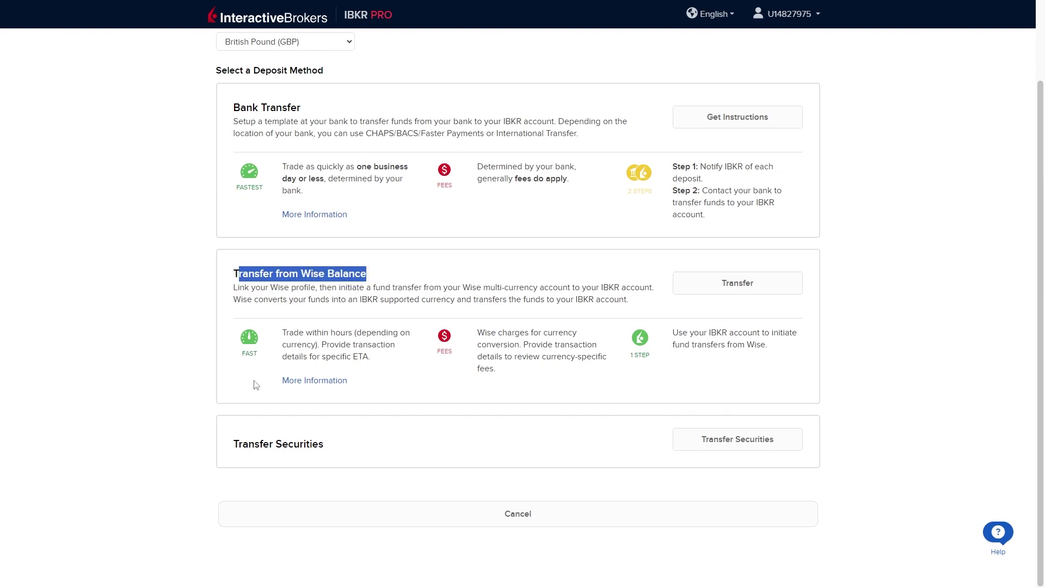
{"action": "left_click", "coordinate": [282, 314]}
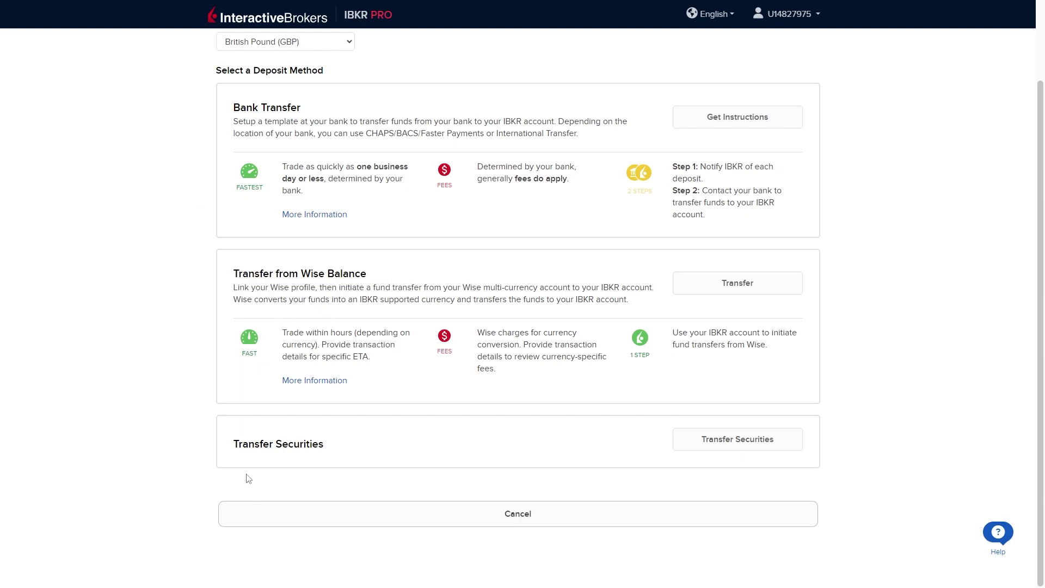
{"action": "left_click_drag", "start_coordinate": [232, 443], "coordinate": [390, 449]}
{"action": "left_click", "coordinate": [390, 450]}
{"action": "scroll", "coordinate": [910, 409], "scroll_direction": "up", "scroll_amount": 2}
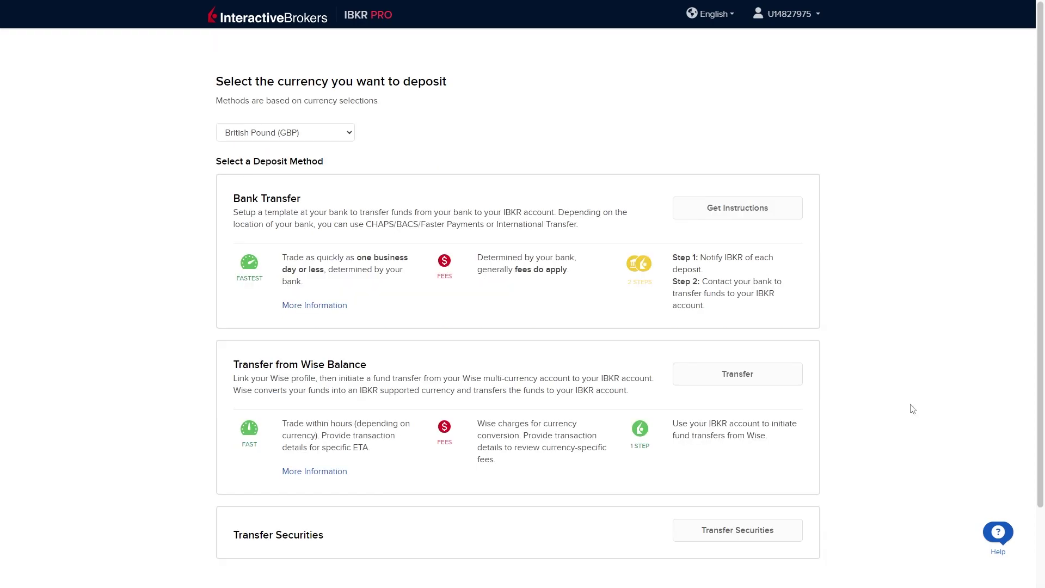